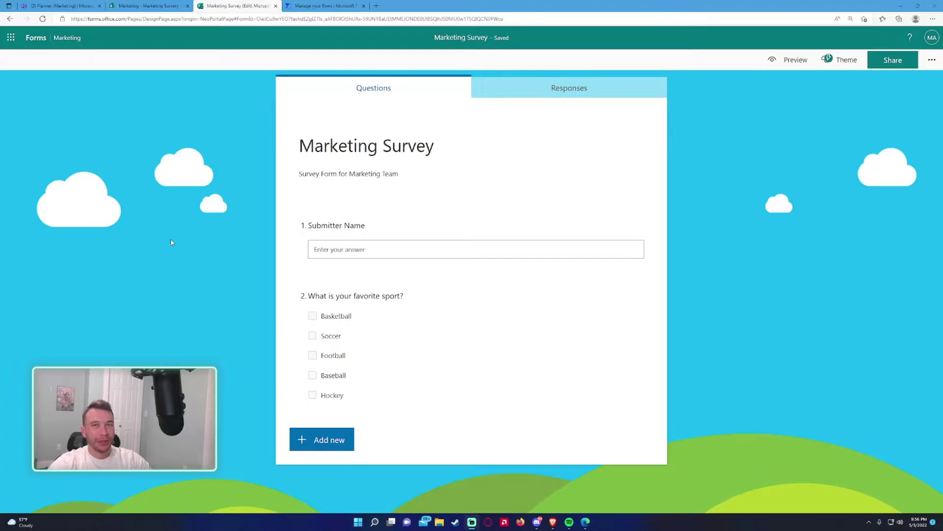
Check the favorite sport question allows multiple answers and glance at the Marketing Survery list
click(463, 372)
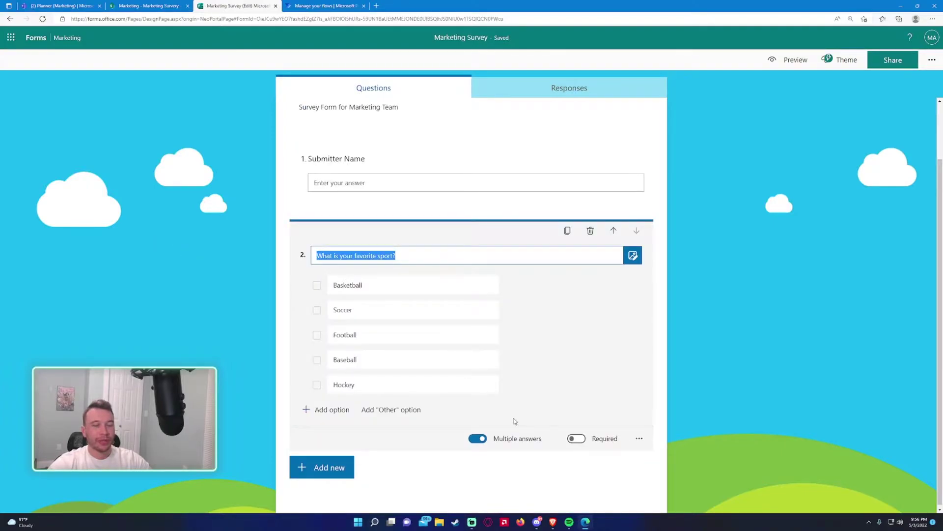
mouse_move(413, 310)
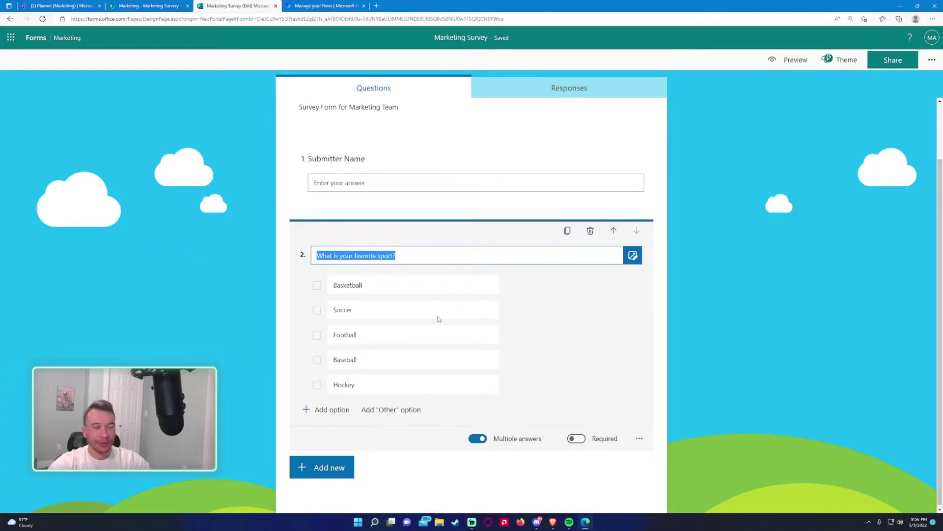
click(171, 5)
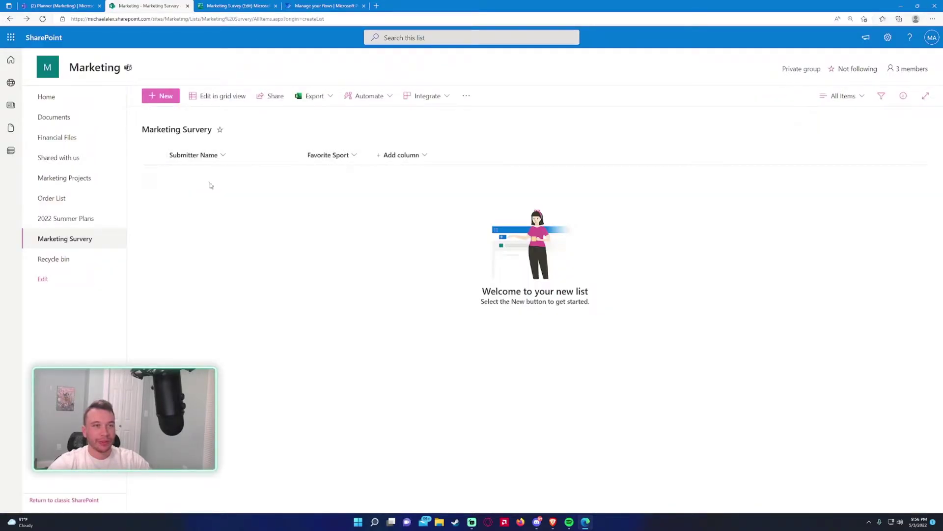
click(217, 6)
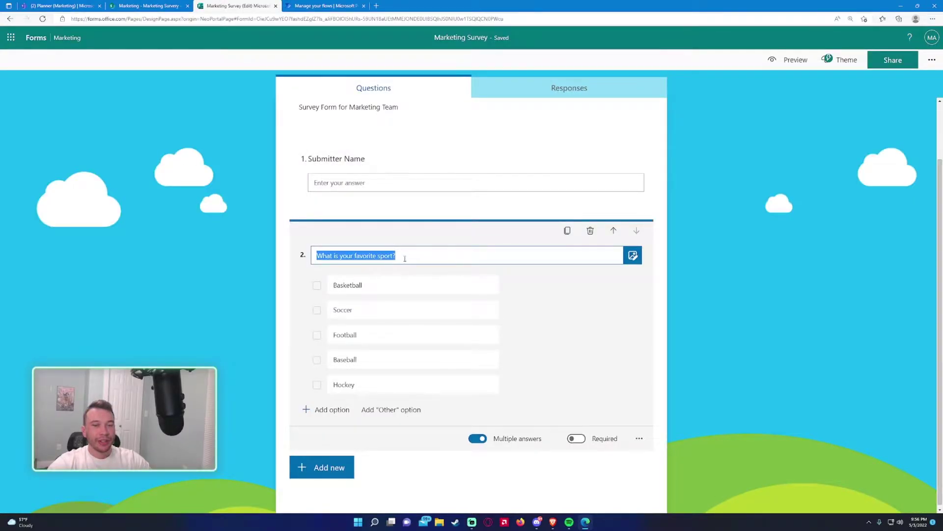
click(266, 242)
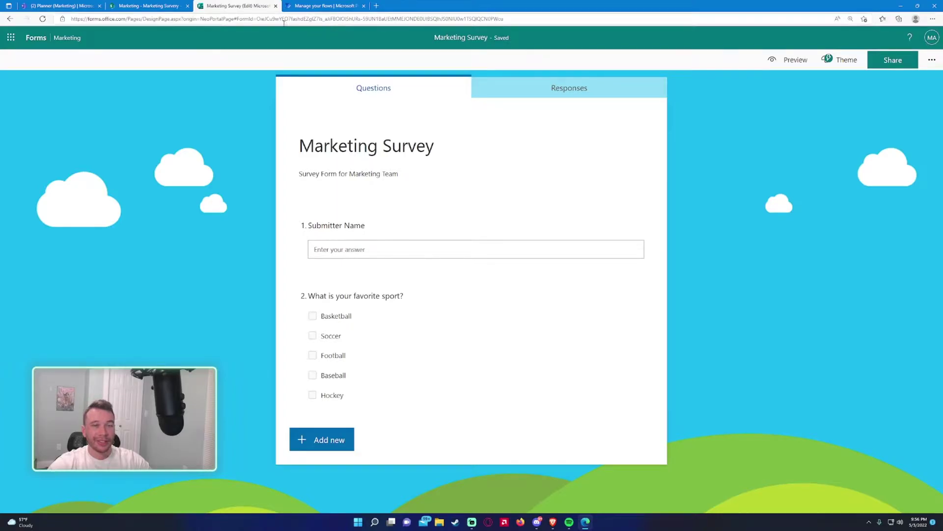
Start a new list item choosing both Basketball and Soccer in Favorite Sport
click(166, 6)
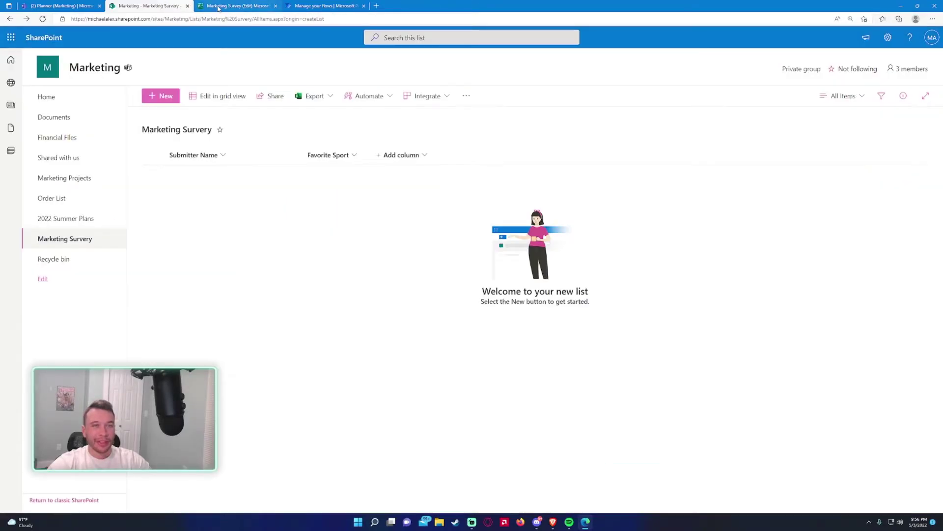
click(157, 97)
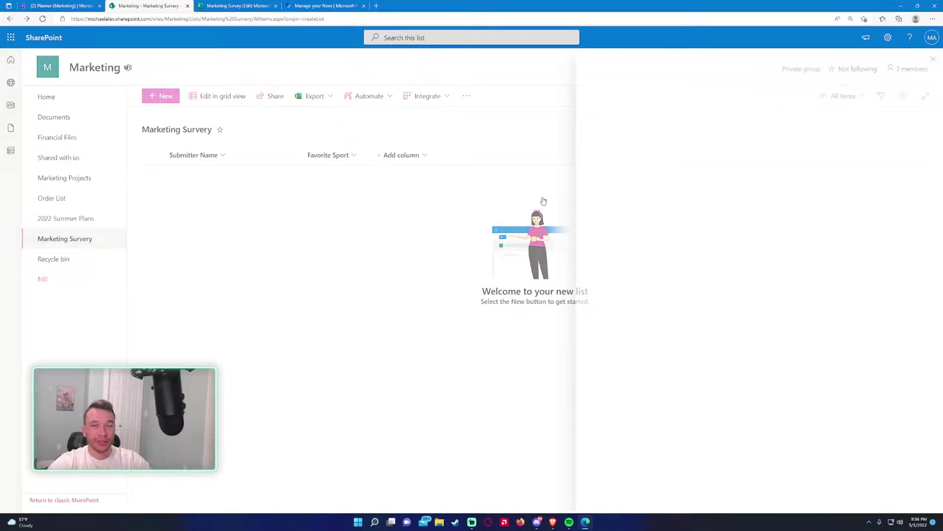
click(628, 170)
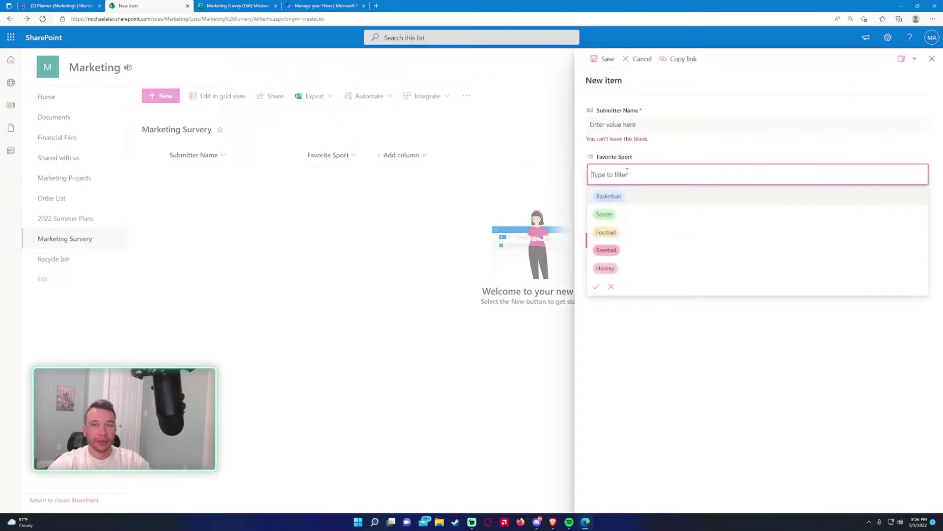
click(621, 198)
click(625, 215)
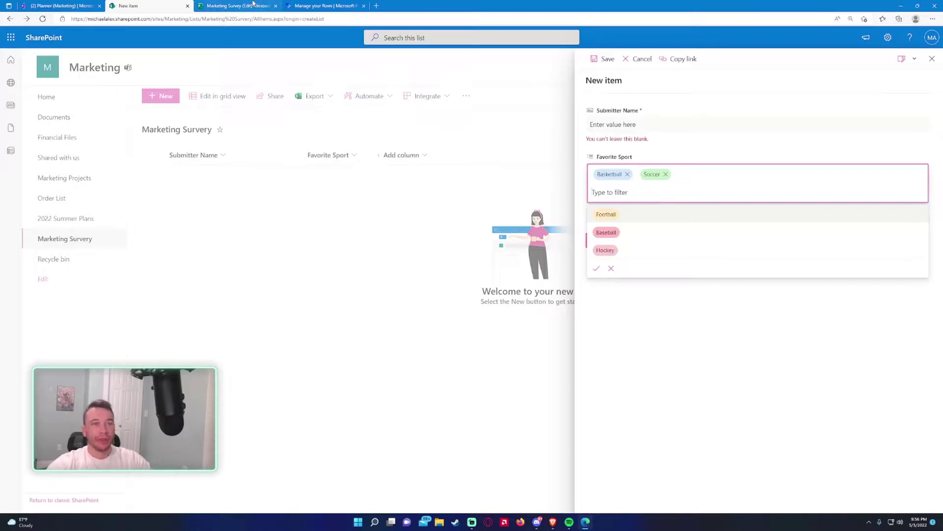
click(253, 4)
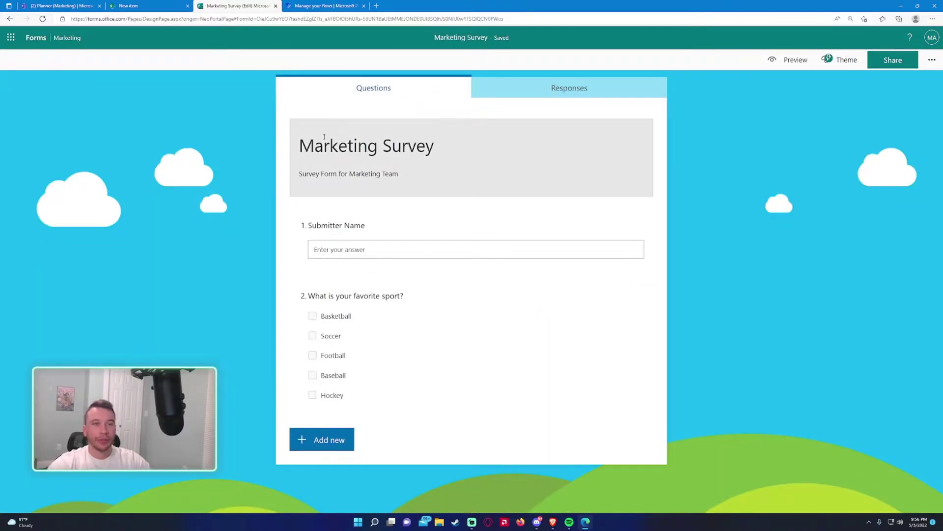
Begin an automated cloud flow named Marketing Survey triggered by 'When a new response is submitted'
click(321, 6)
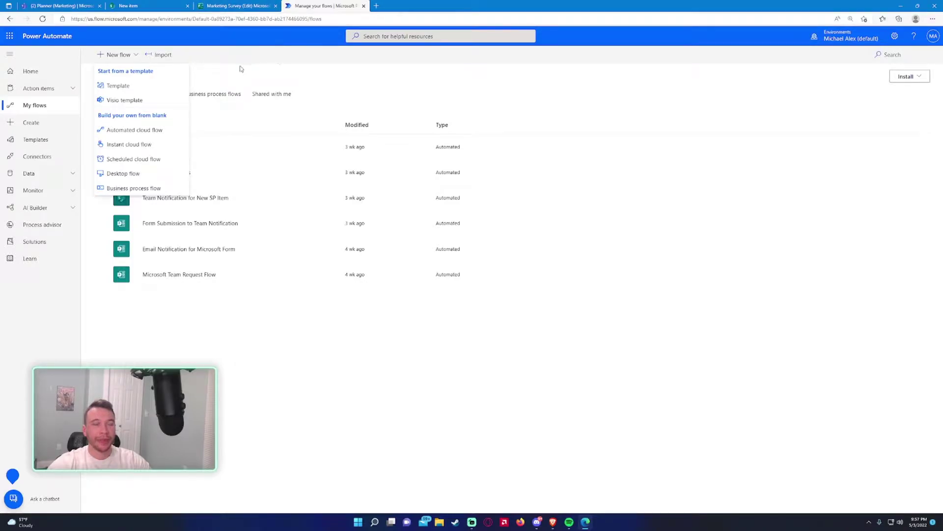
click(154, 131)
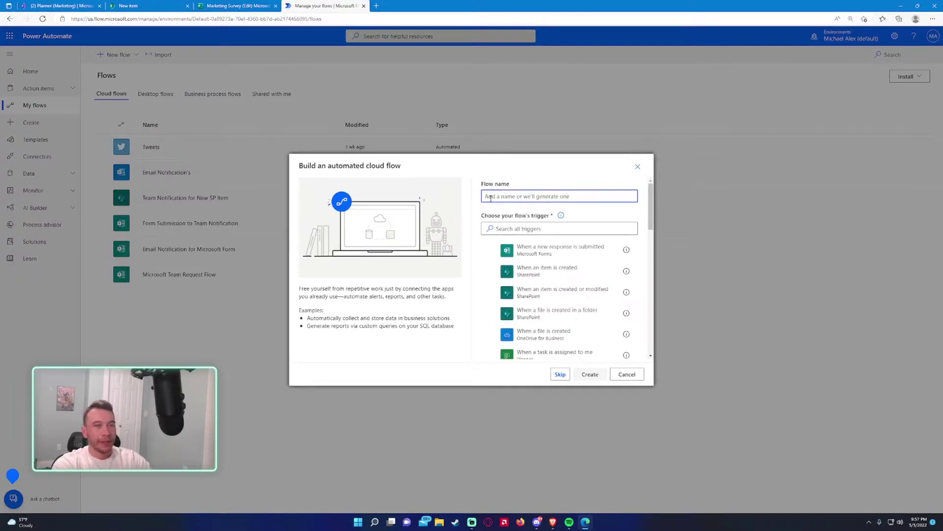
text(Marketing Surv)
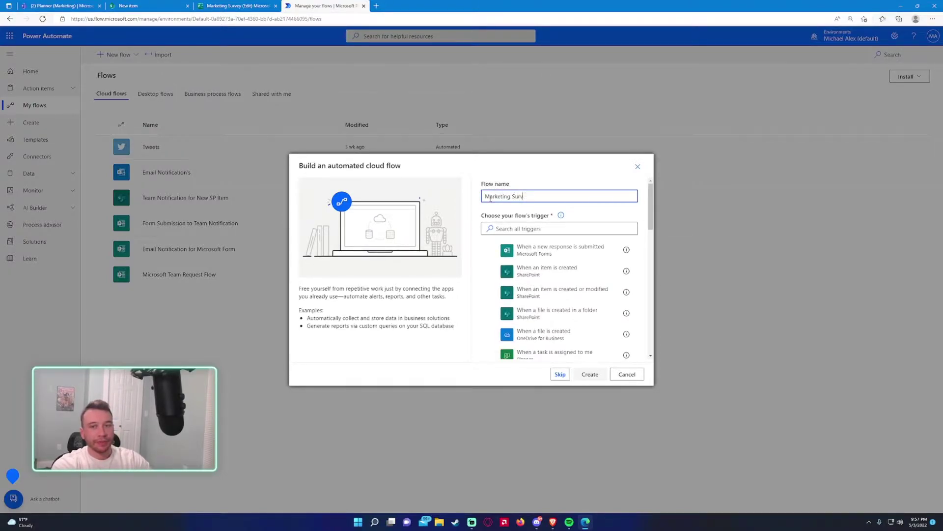
text(ey)
click(546, 254)
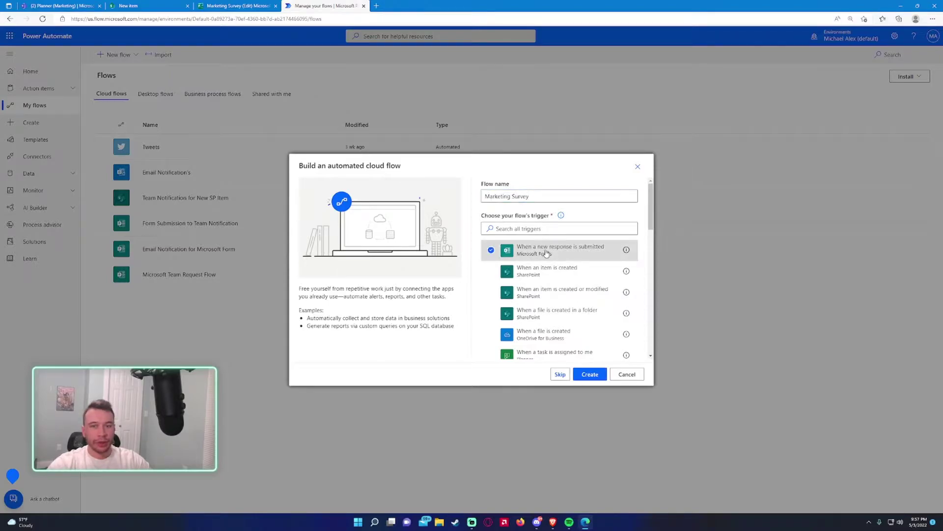
Create the flow and find the trigger's form list empty
click(588, 374)
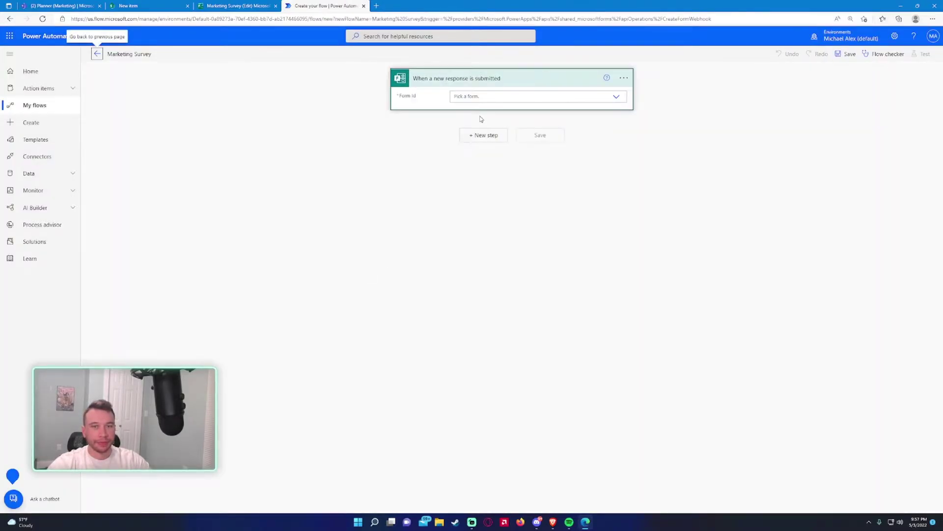
click(482, 97)
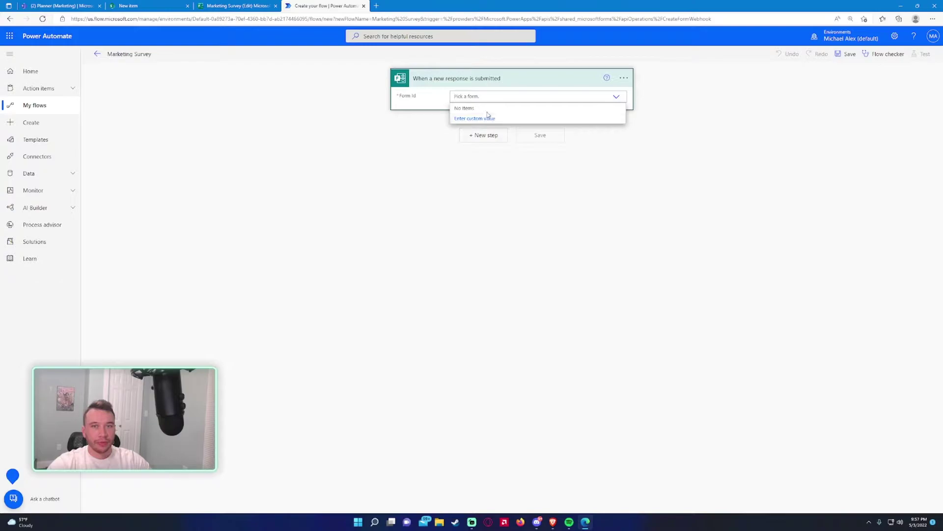
click(459, 109)
click(479, 112)
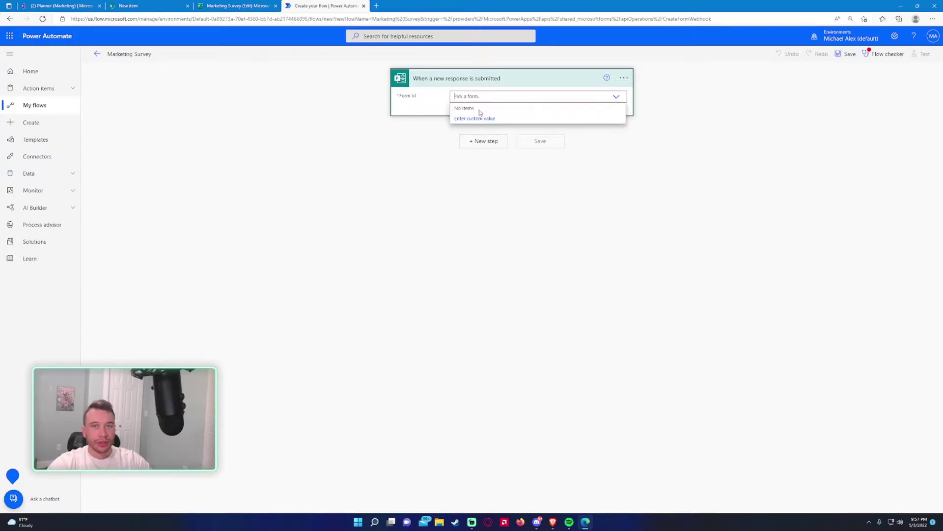
Copy the form ID from the Forms web address and paste it as the trigger's custom Form Id
click(234, 6)
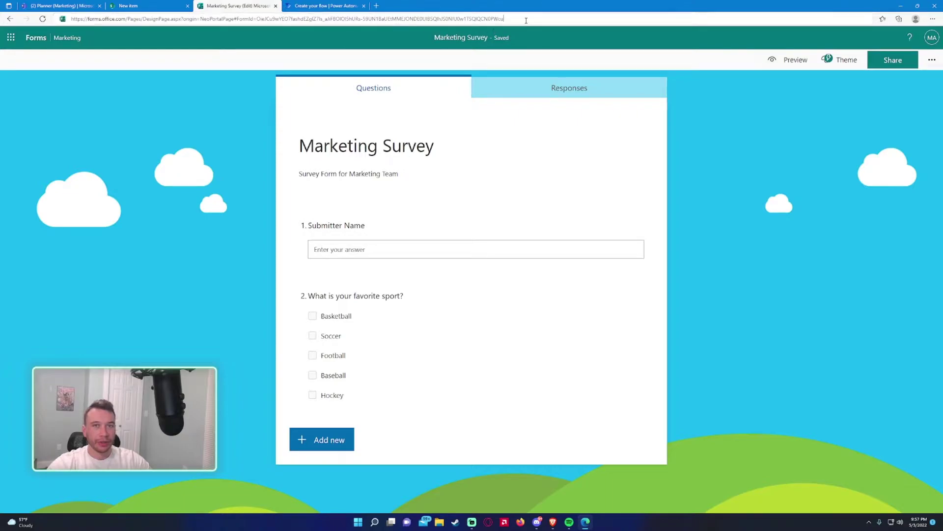
drag(504, 19, 253, 19)
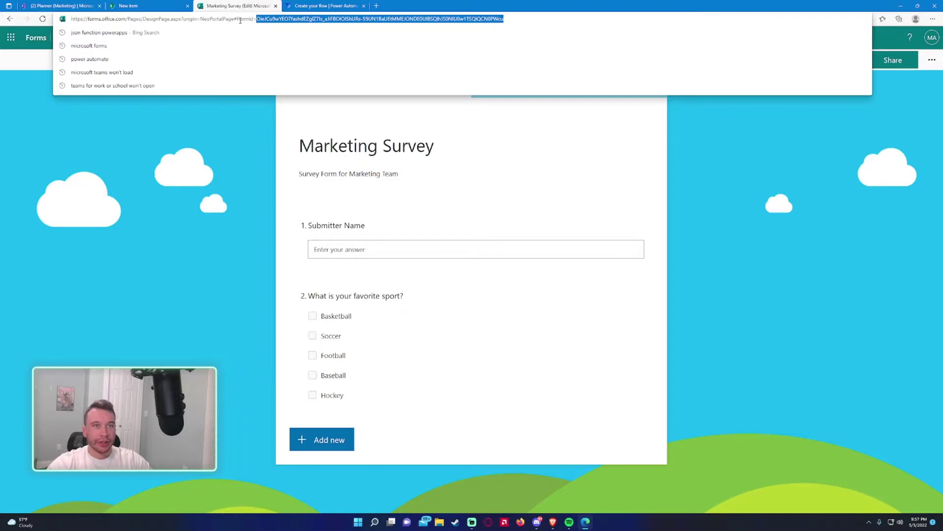
click(311, 5)
key(ctrl+v)
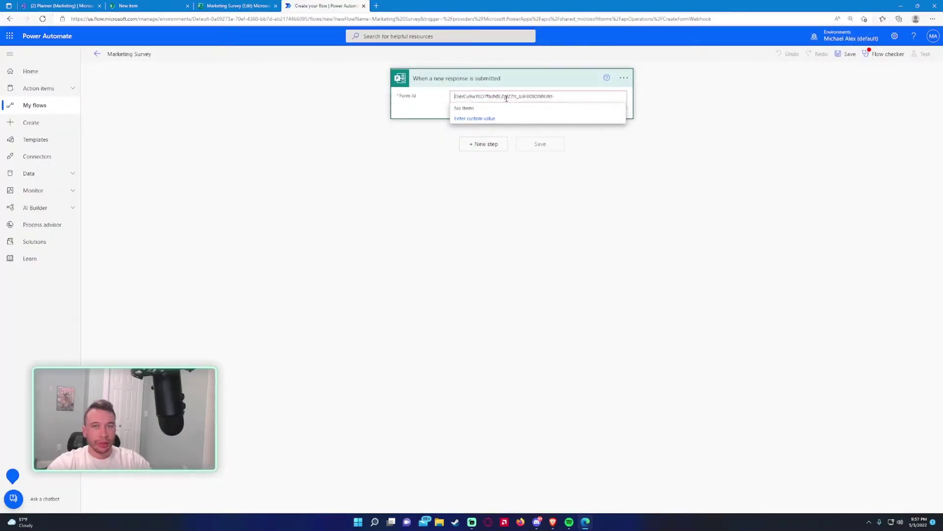
click(493, 118)
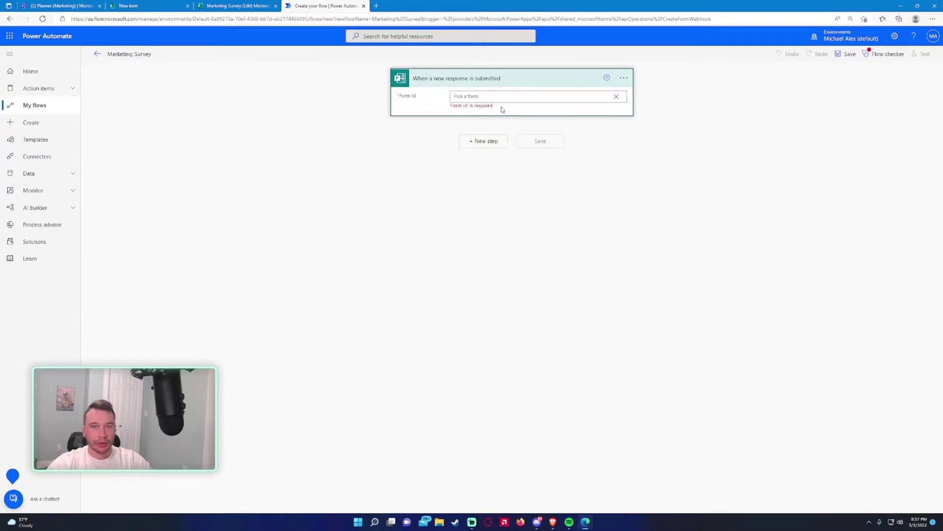
Add Get response details with the pasted form ID and the trigger's Response Id
click(486, 145)
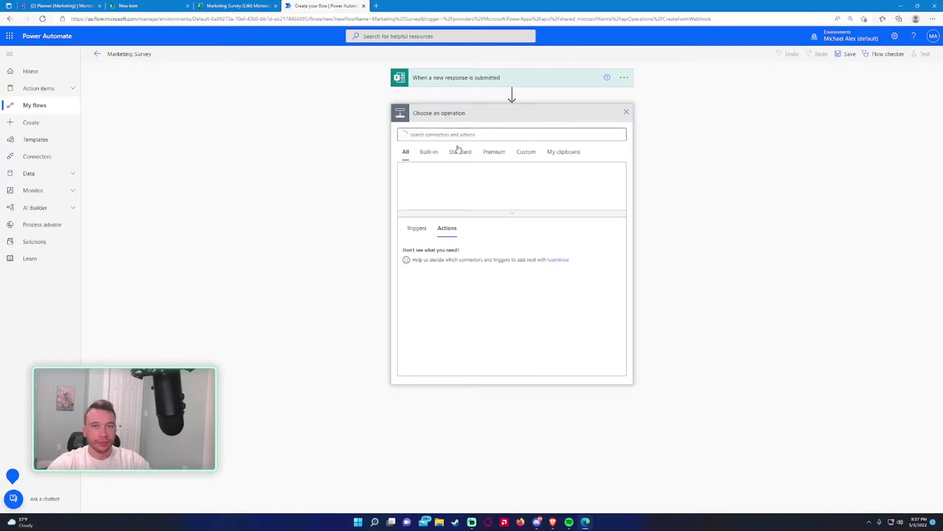
text(get res)
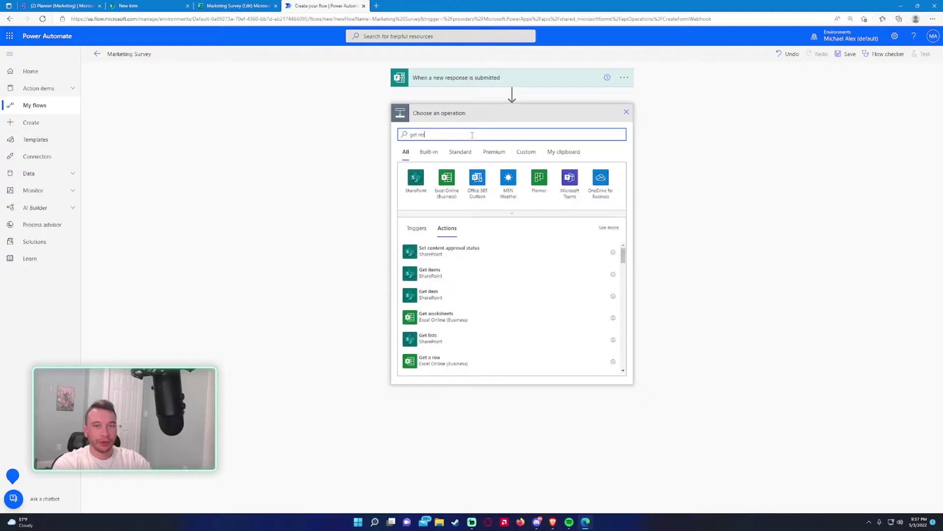
text(ponse)
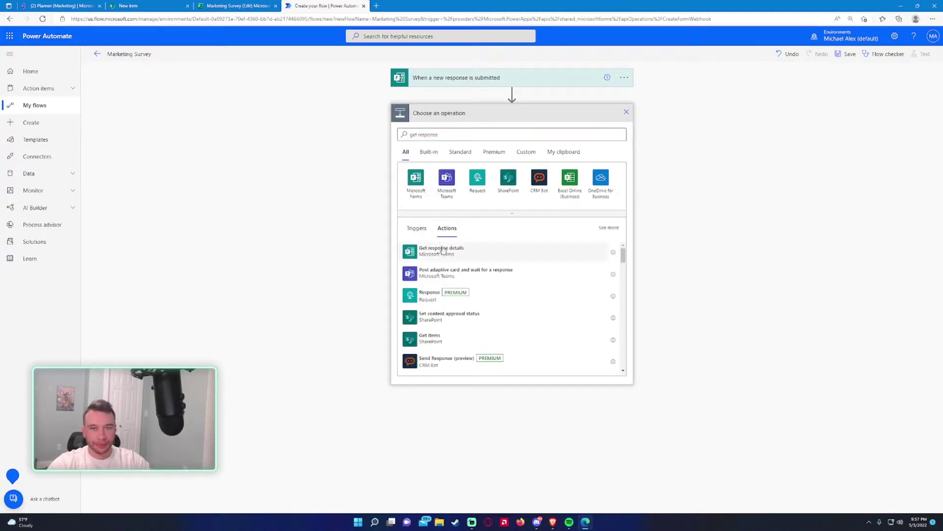
click(441, 249)
click(469, 133)
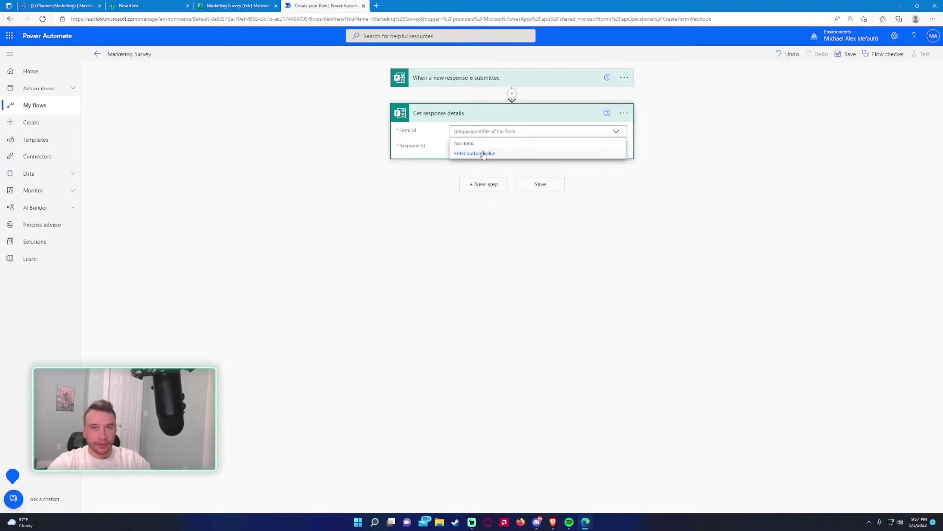
click(482, 153)
key(ctrl+v)
click(463, 158)
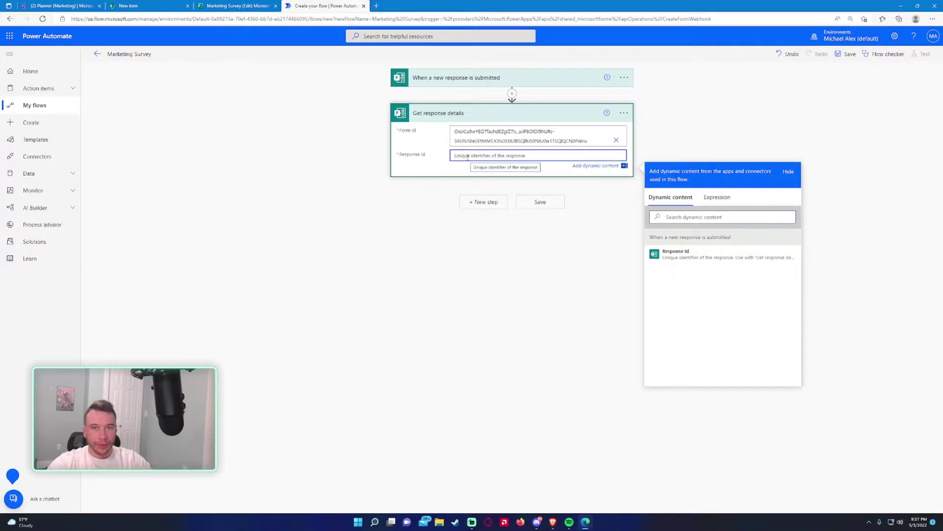
click(674, 254)
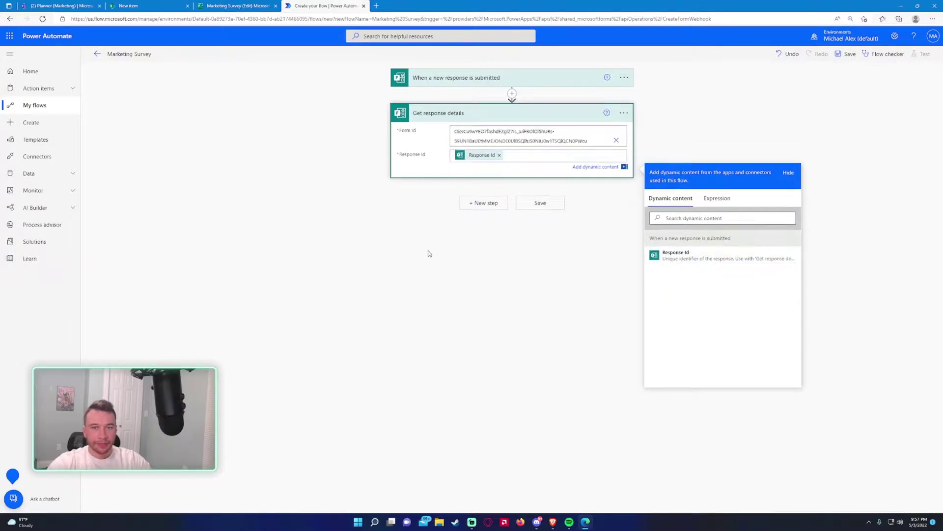
click(432, 220)
Add a SharePoint Create item action pointing at the Marketing site's Marketing Survery list
click(450, 116)
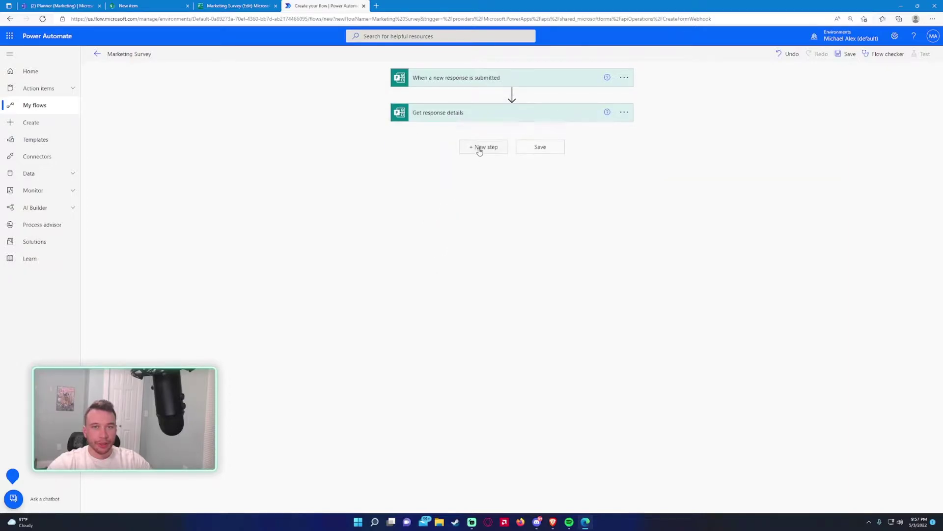
click(480, 146)
text(create item)
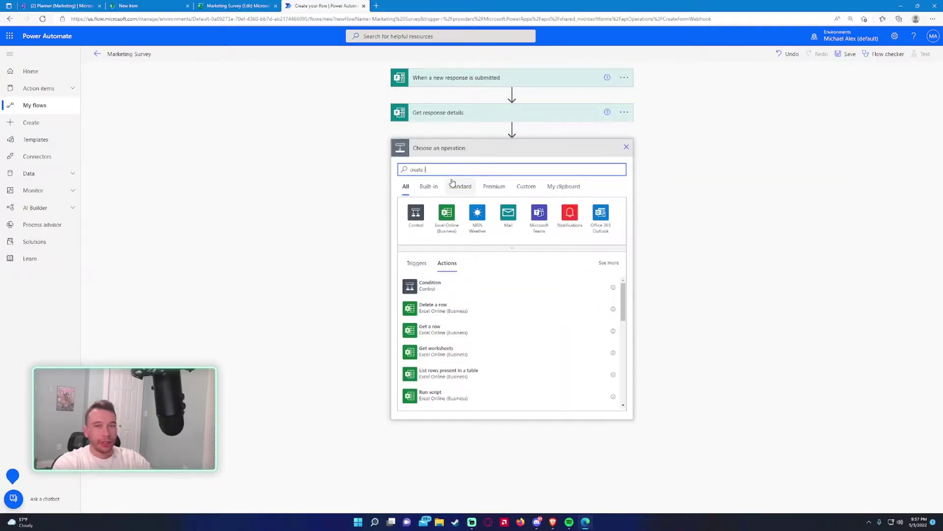
click(448, 284)
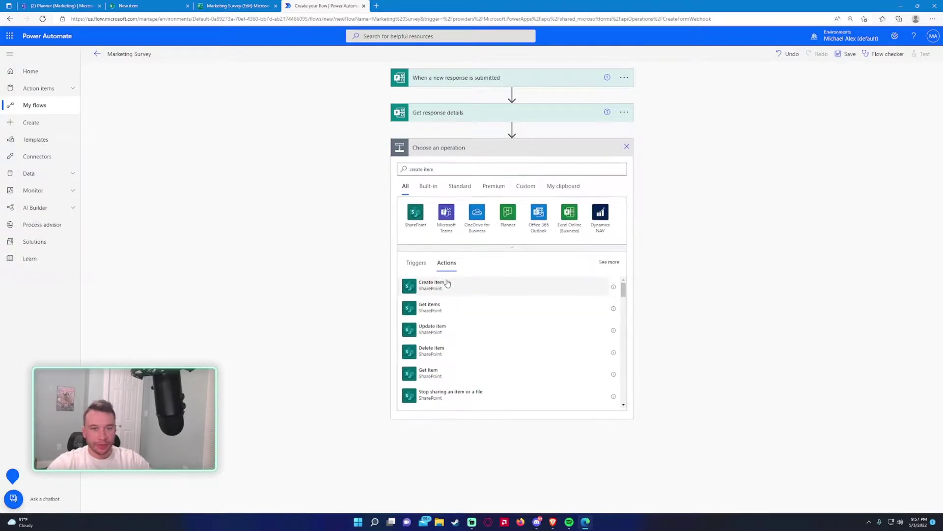
click(483, 168)
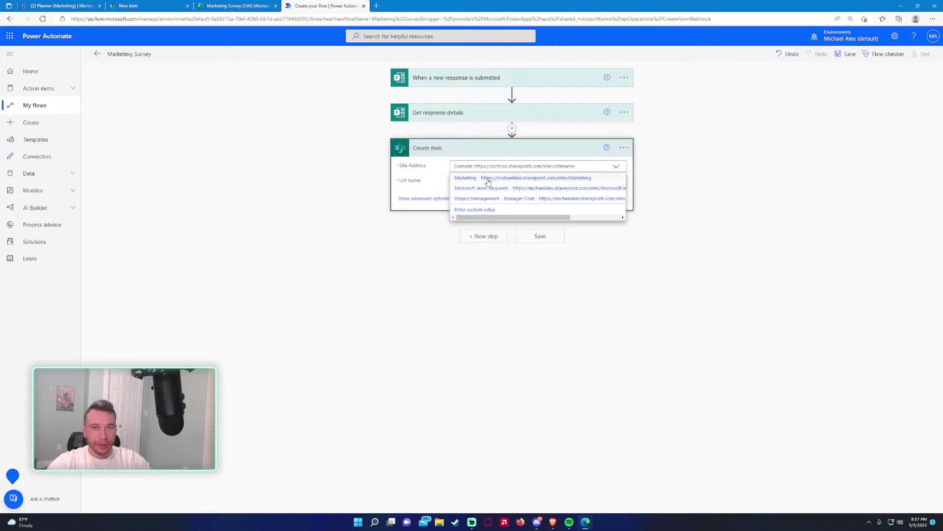
click(486, 181)
click(476, 181)
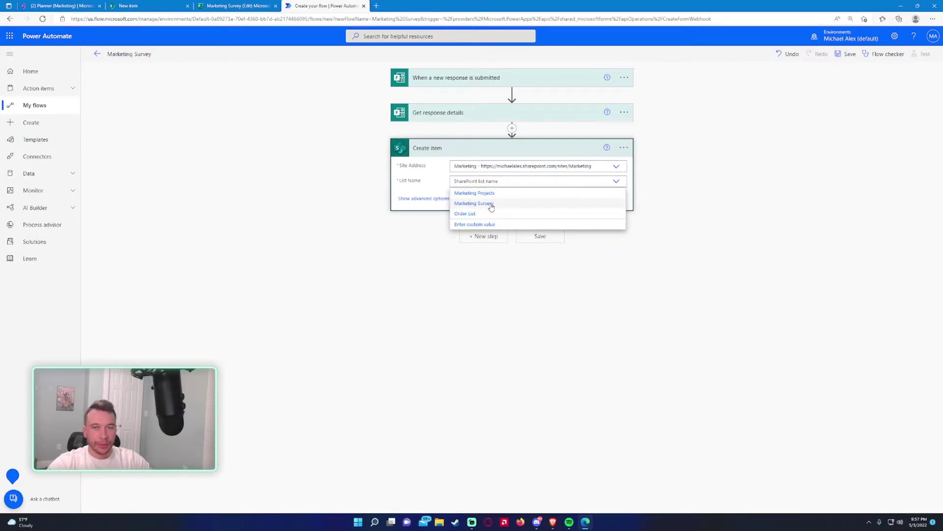
click(491, 205)
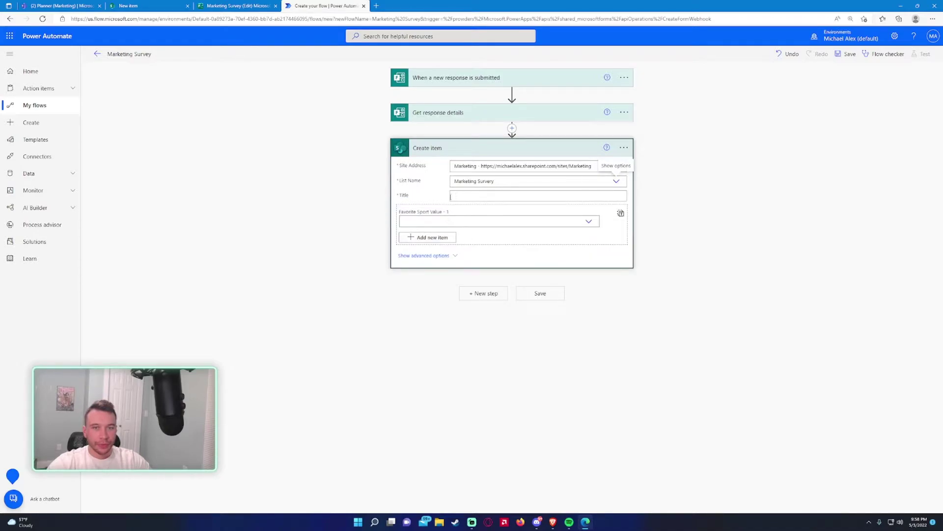
Map Submitter Name to Title and the favorite sport answer to Favorite Sport Value, then save the flow
click(461, 196)
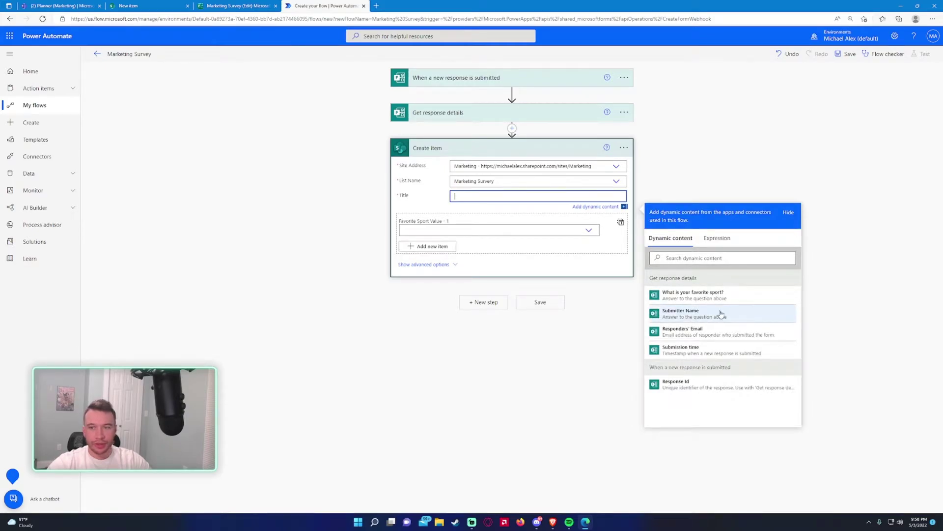
click(703, 320)
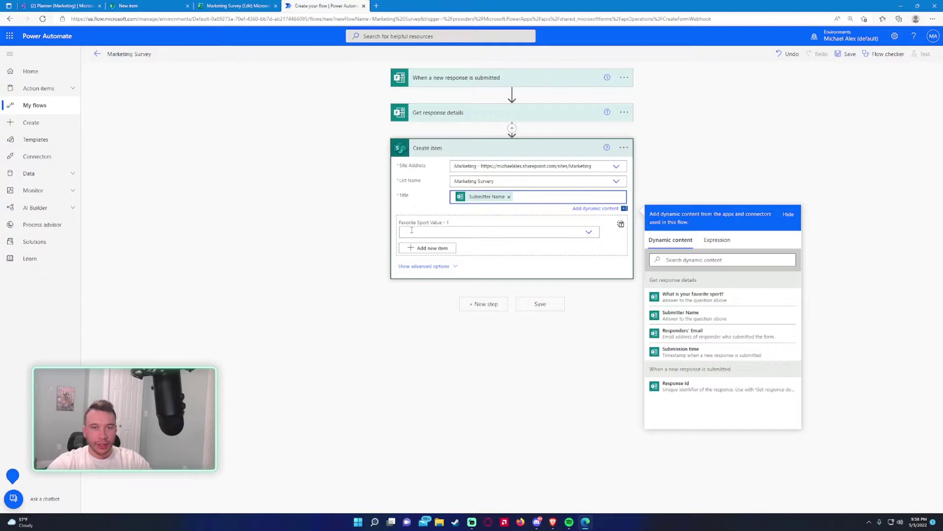
click(412, 231)
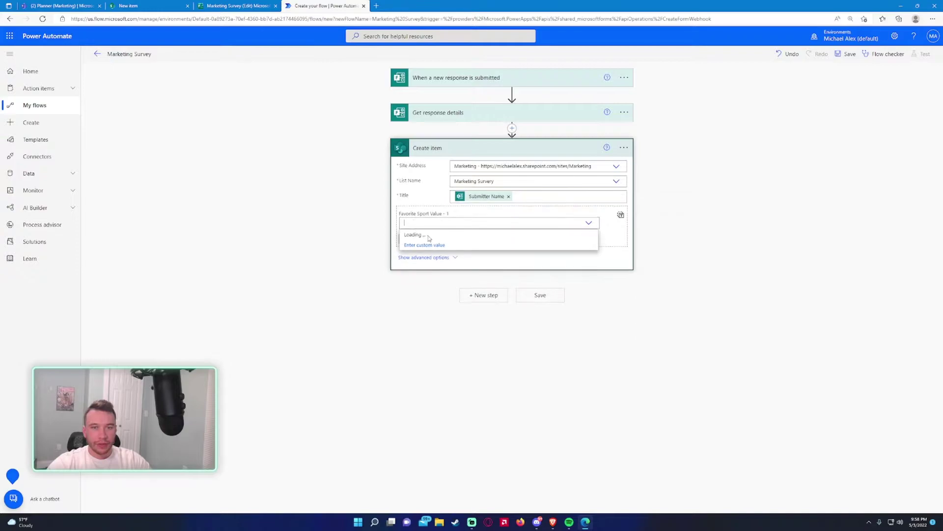
click(435, 288)
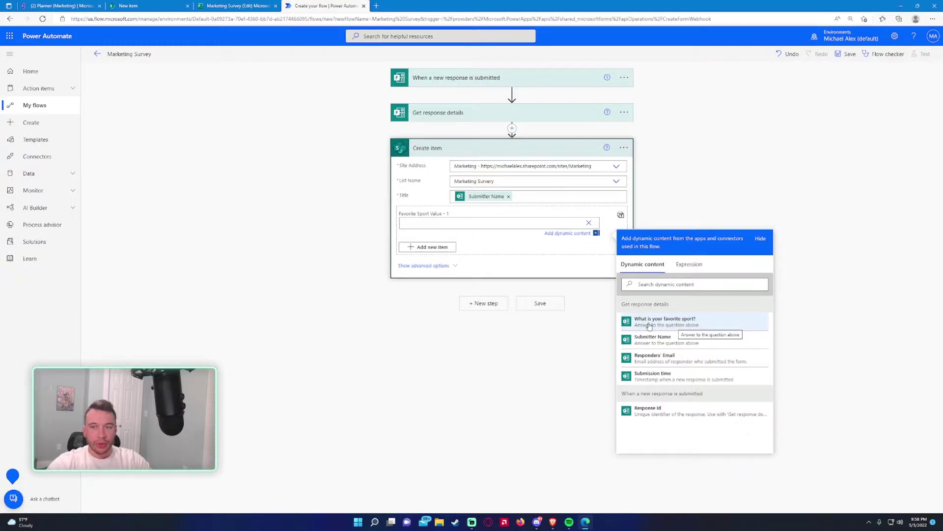
click(658, 326)
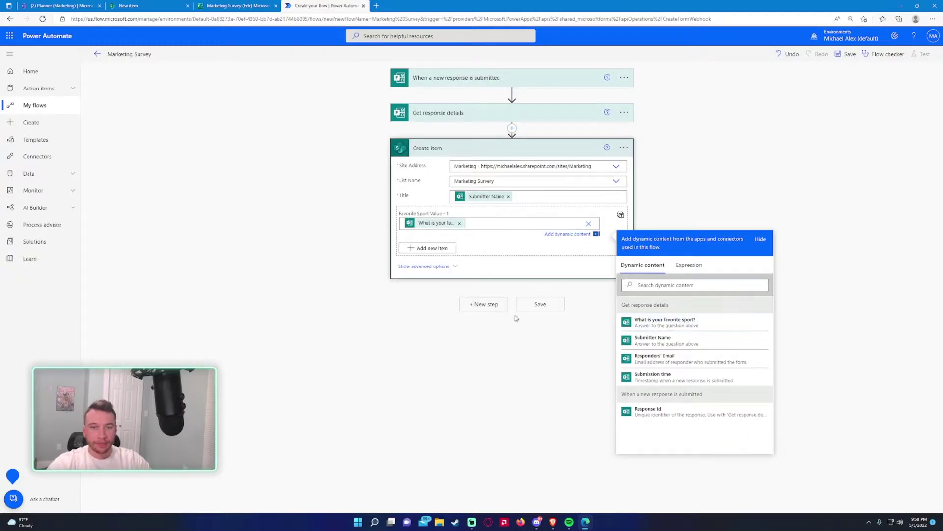
click(547, 305)
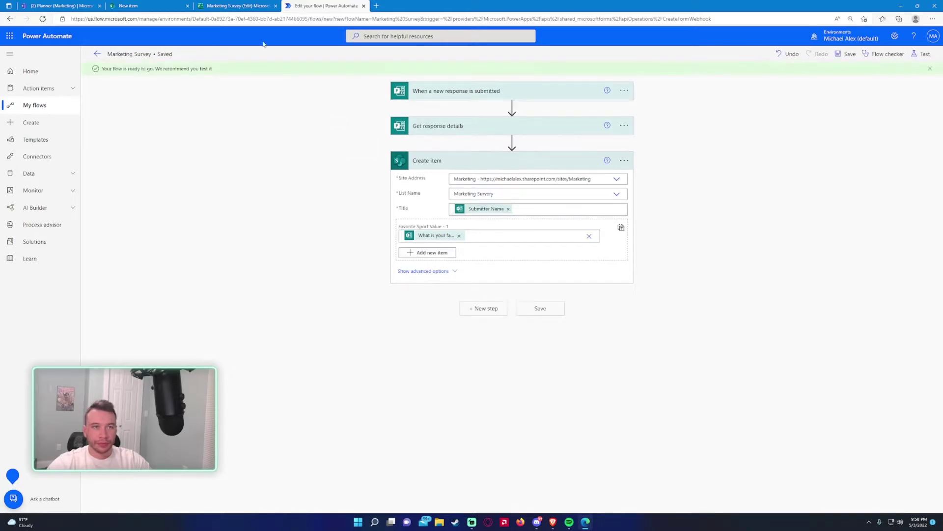
Submit a preview response with a name and Basketball, Soccer, Football and Baseball all checked
click(237, 7)
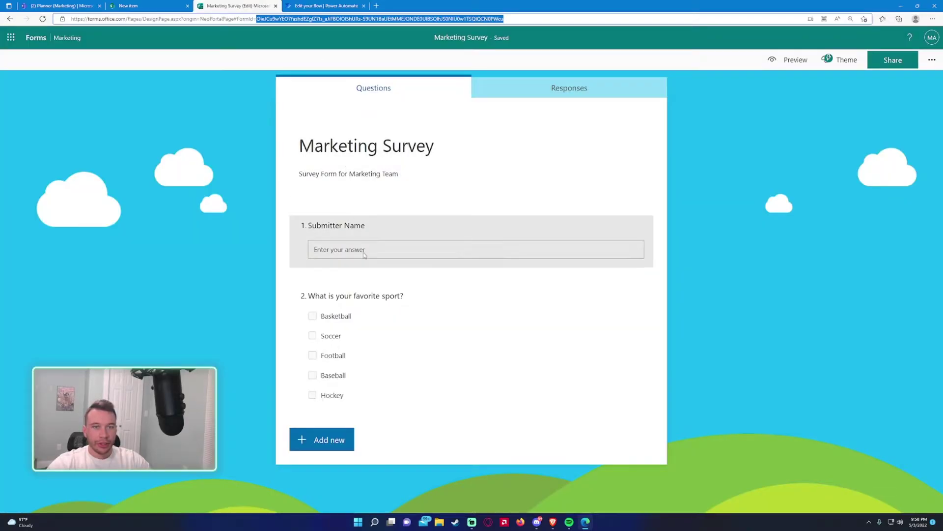
click(789, 59)
click(403, 204)
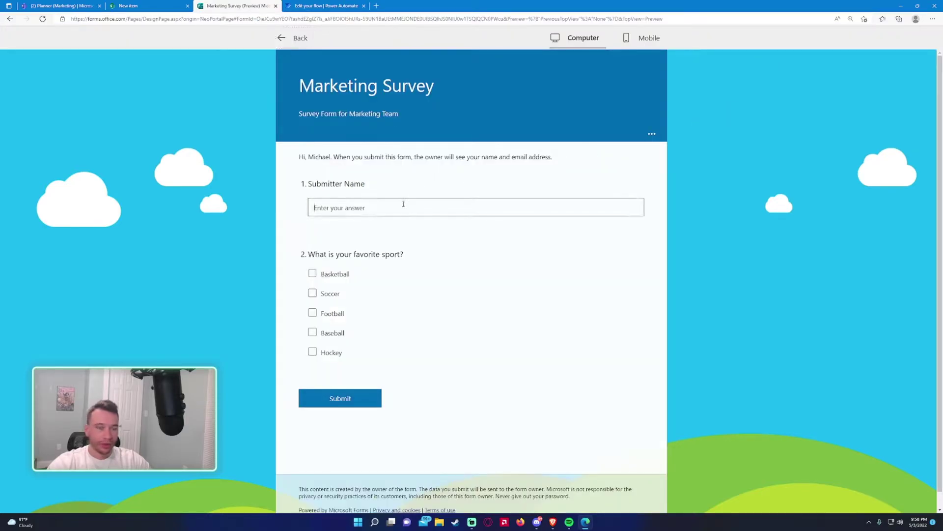
text(Micky)
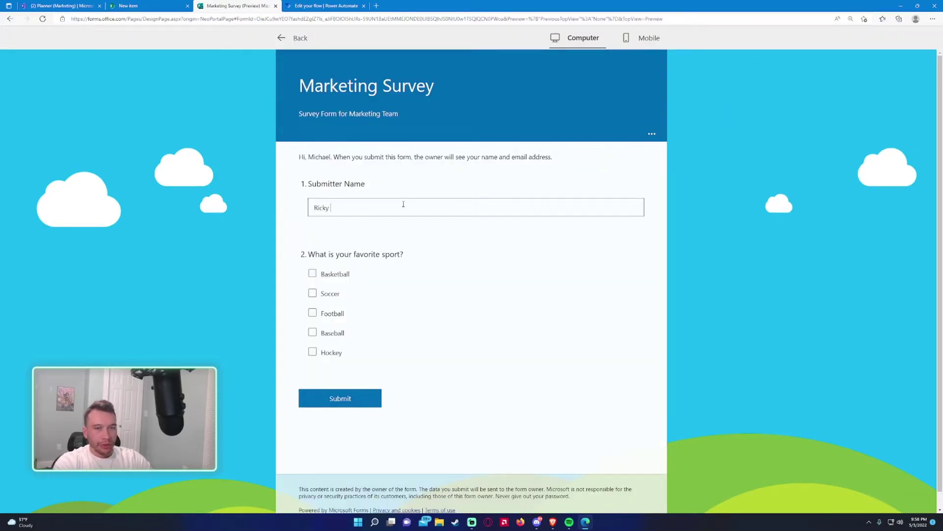
text( Wheels)
click(312, 273)
click(324, 294)
click(329, 313)
click(331, 332)
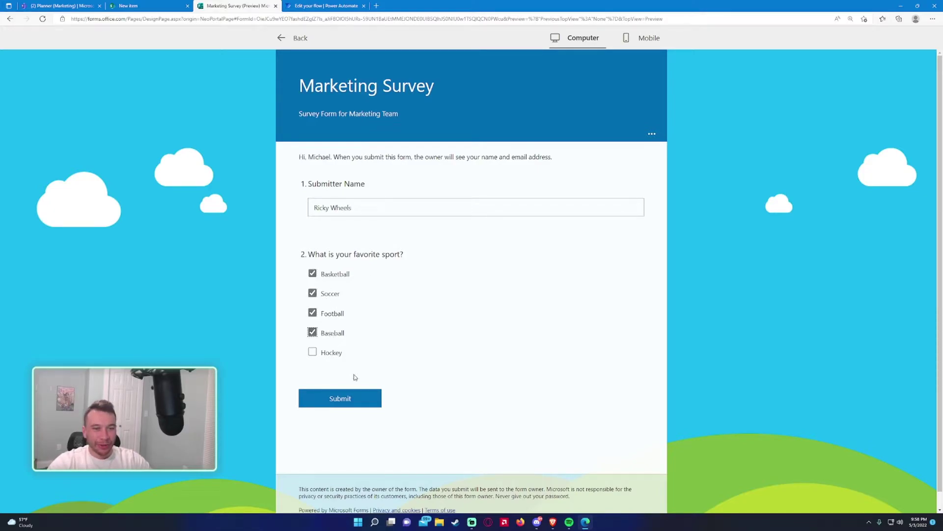
click(345, 404)
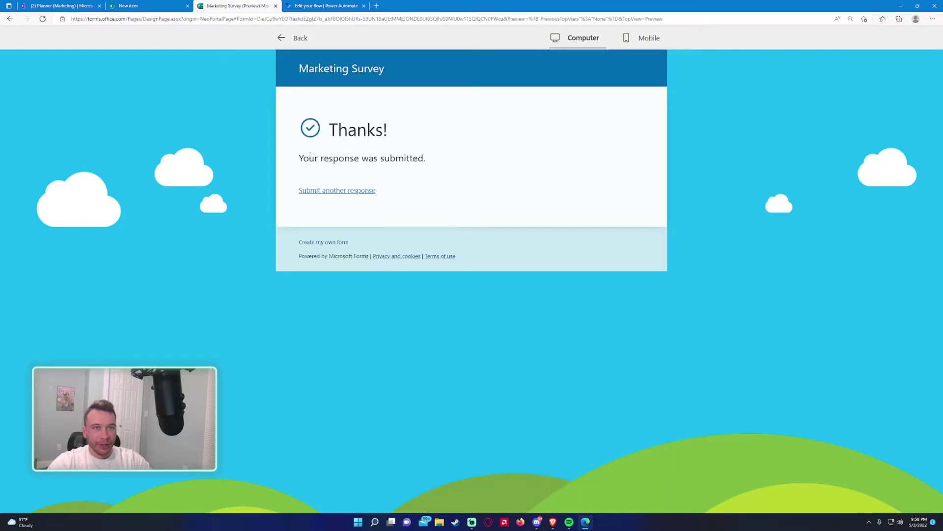
click(315, 6)
Open the latest succeeded run and expand Create item and Get response details
click(97, 53)
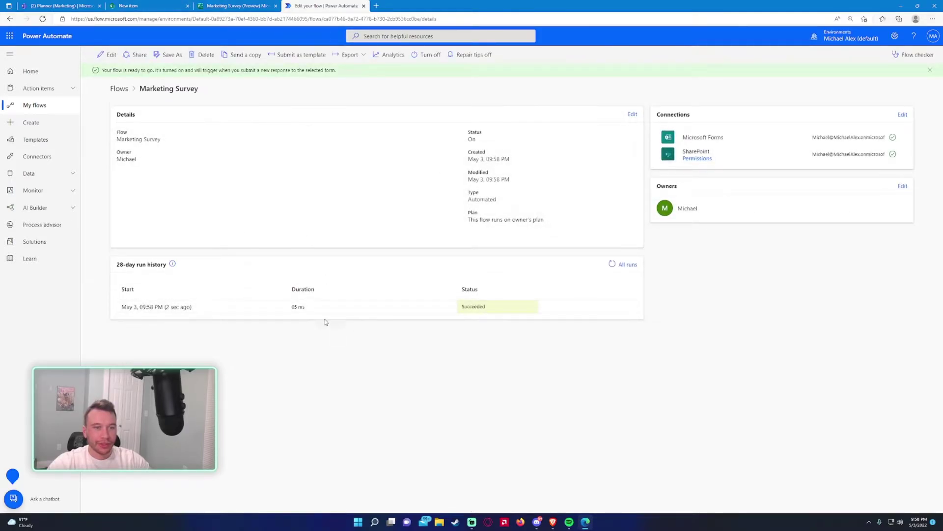
click(179, 309)
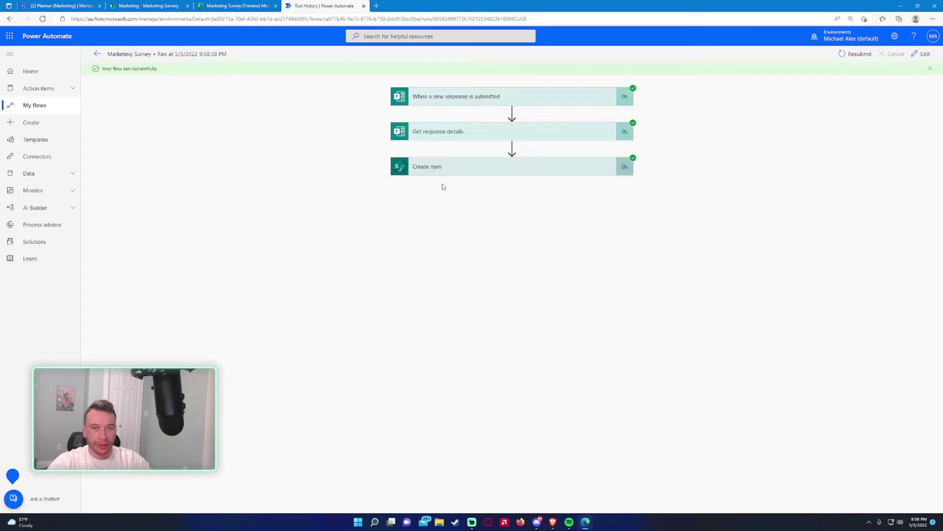
click(437, 172)
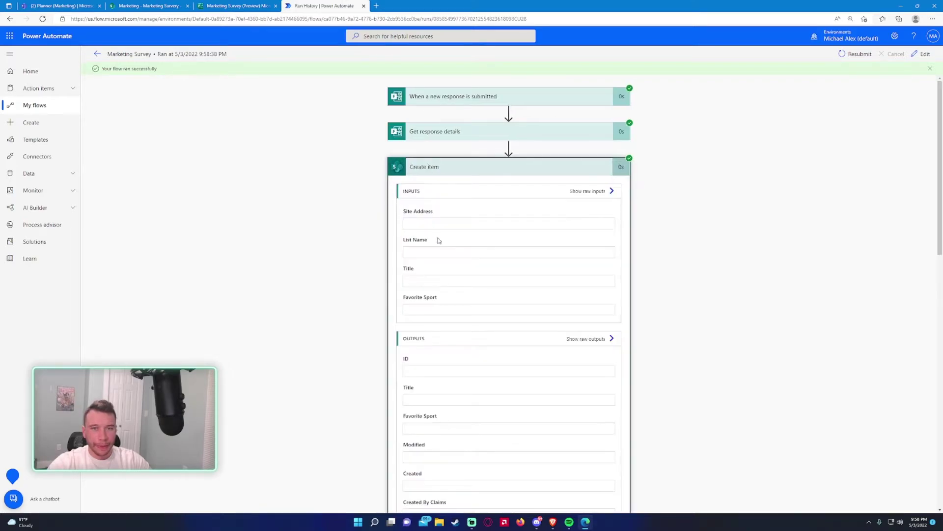
click(445, 135)
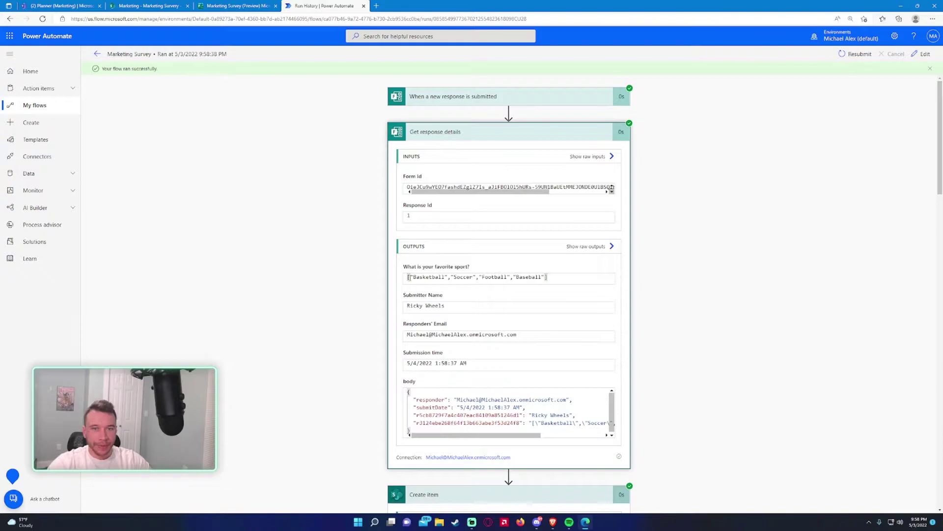
Highlight the multi-sport answer arriving as one bracketed text value, then head to the SharePoint list
drag(409, 276, 522, 283)
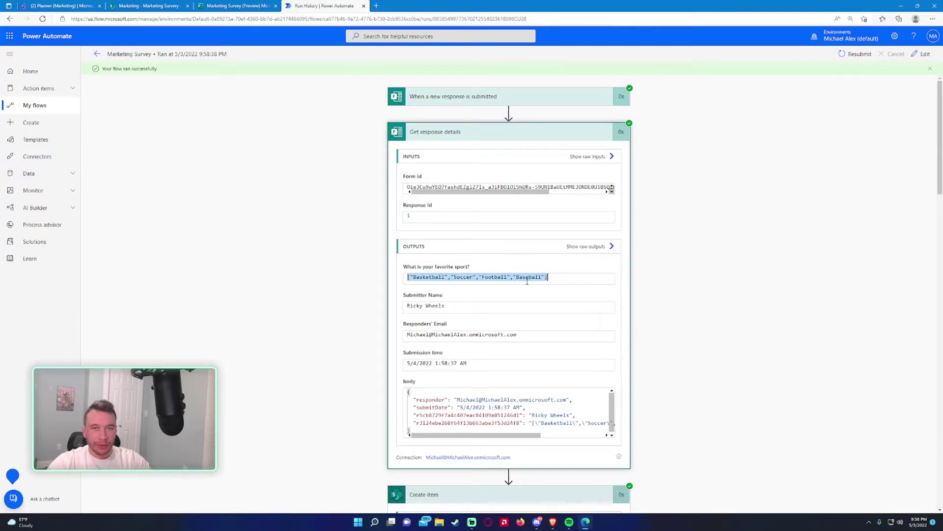
click(422, 280)
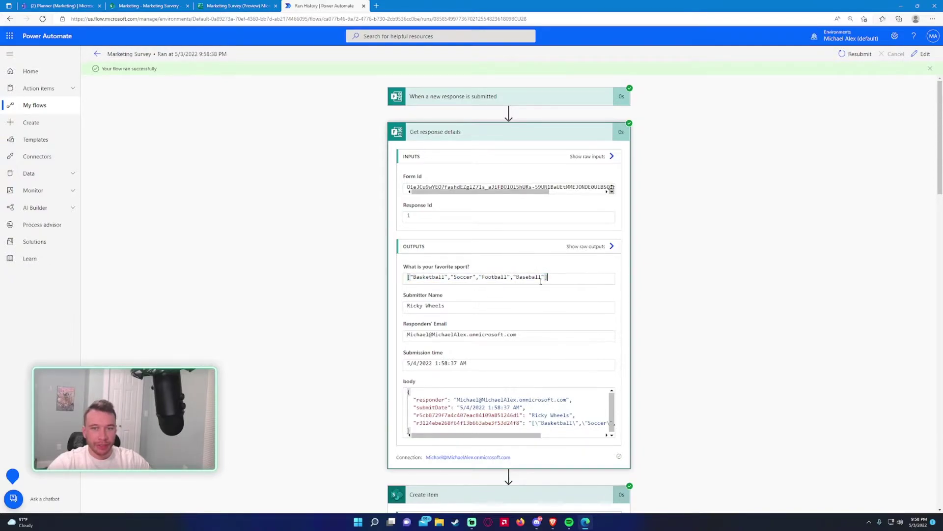
click(453, 135)
scroll(453, 194, down, 1)
scroll(458, 199, down, 2)
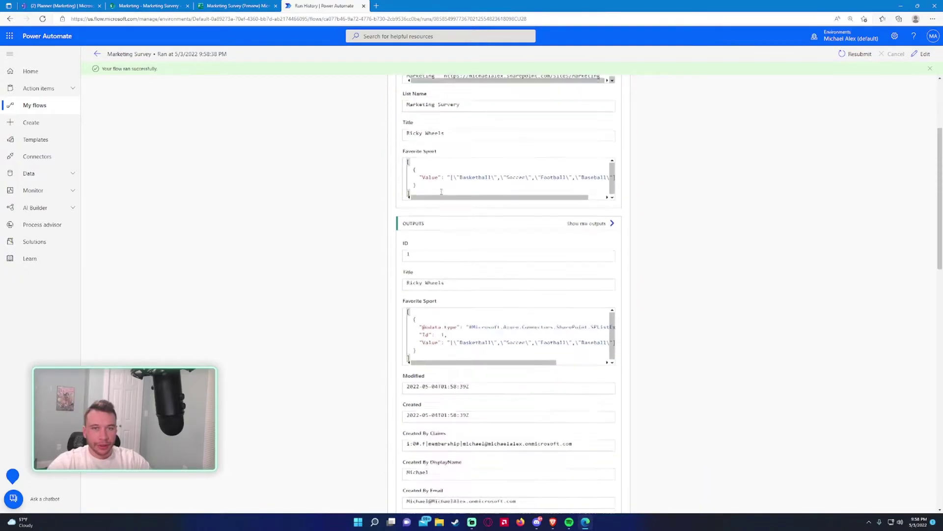
scroll(461, 206, down, 1)
click(147, 7)
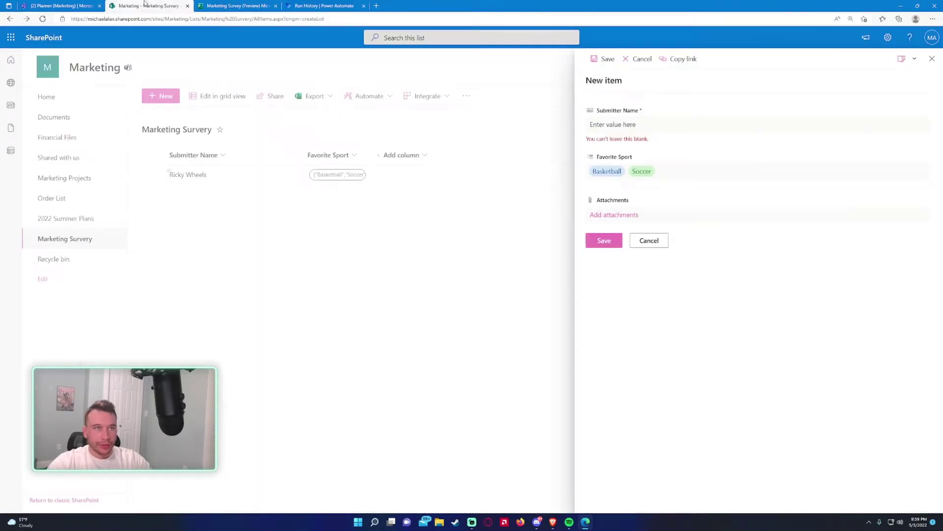
Cancel the unfinished new item and widen Favorite Sport to read the bracketed four-sport value
click(649, 240)
drag(431, 160, 478, 159)
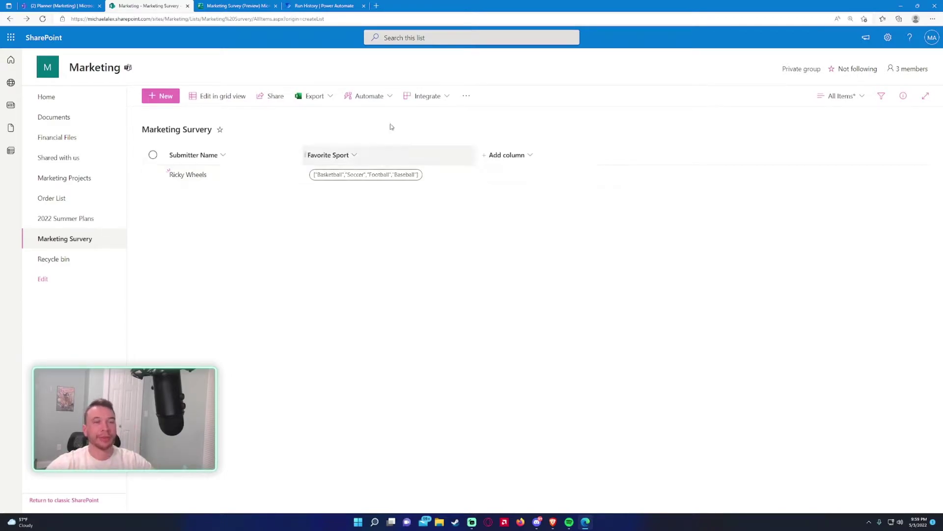
Reset the form for another response and open the flow overview in a new tab
click(260, 5)
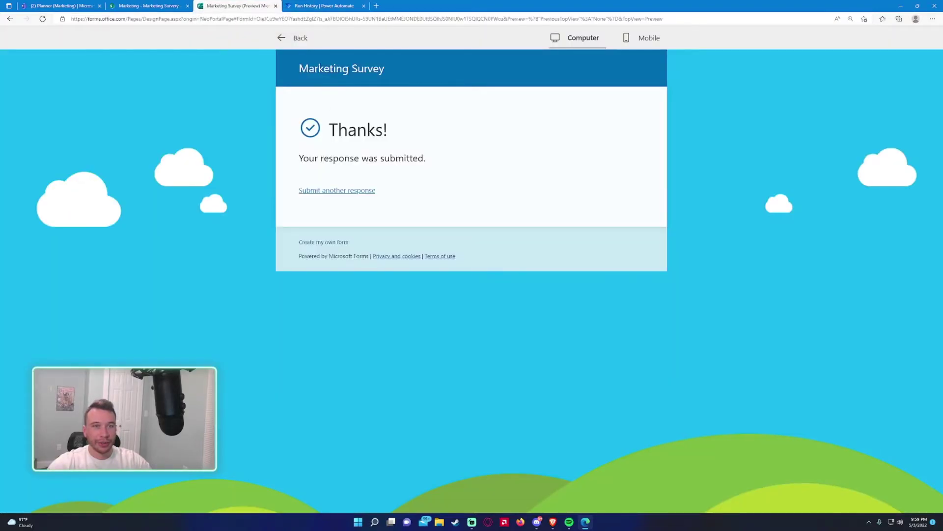
click(331, 191)
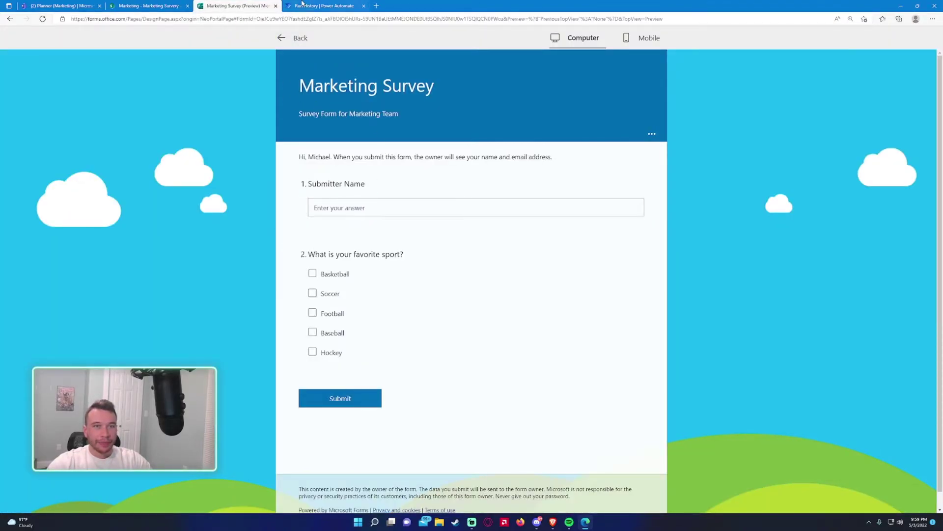
click(318, 5)
right_click(97, 57)
click(136, 61)
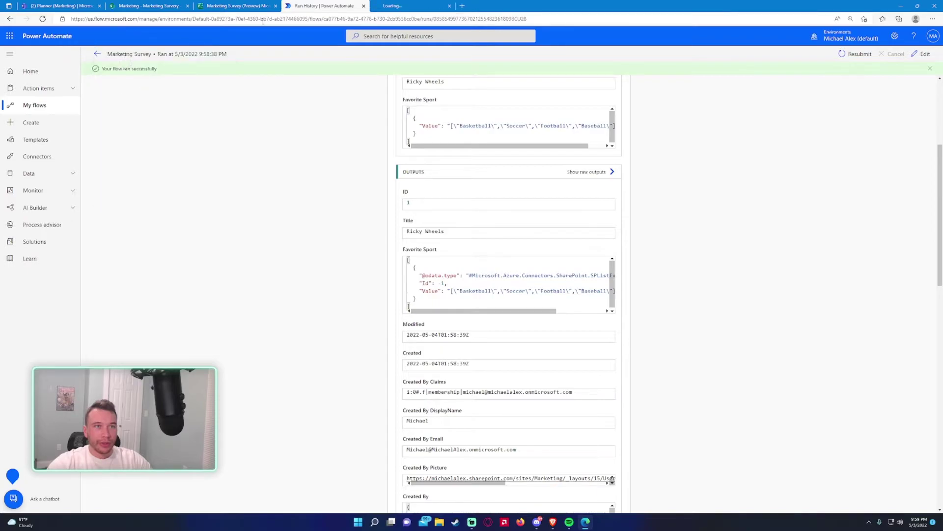
scroll(362, 202, up, 3)
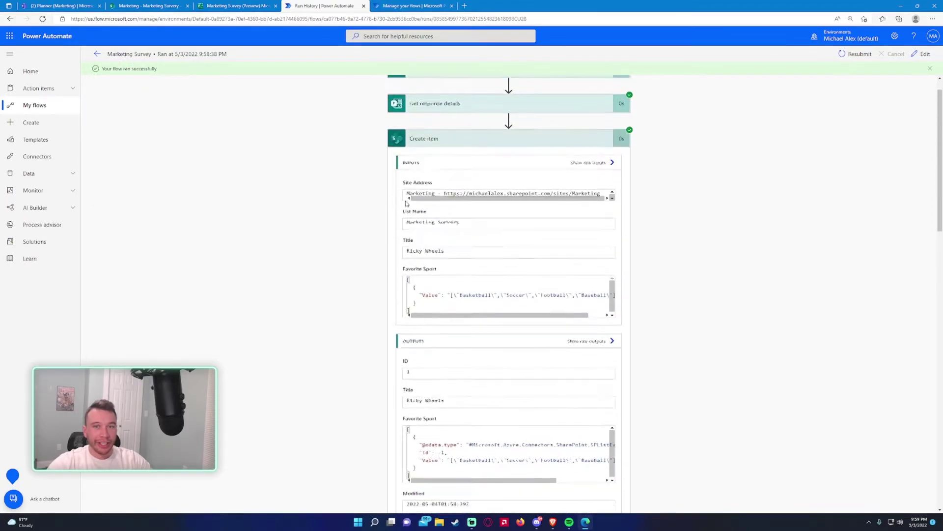
Review the Get response details outputs again, then reopen the Marketing Survey flow for editing
click(468, 135)
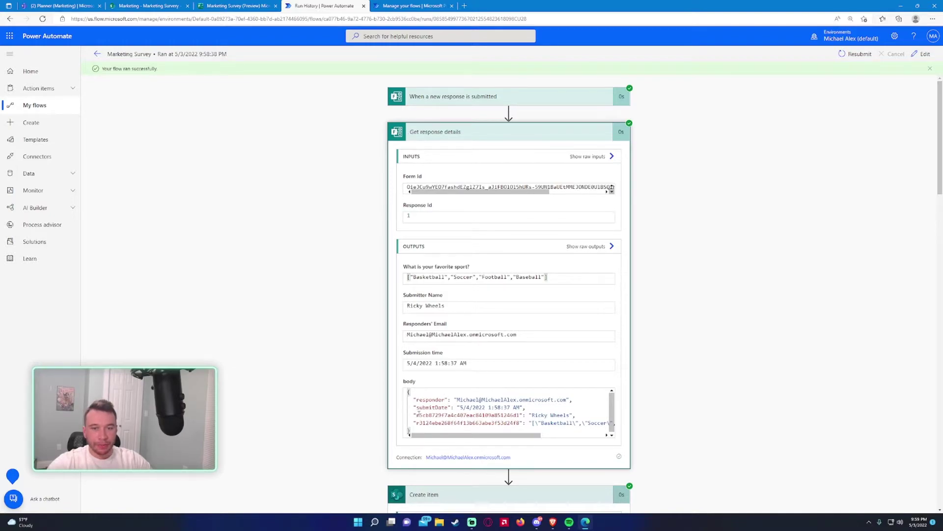
click(417, 5)
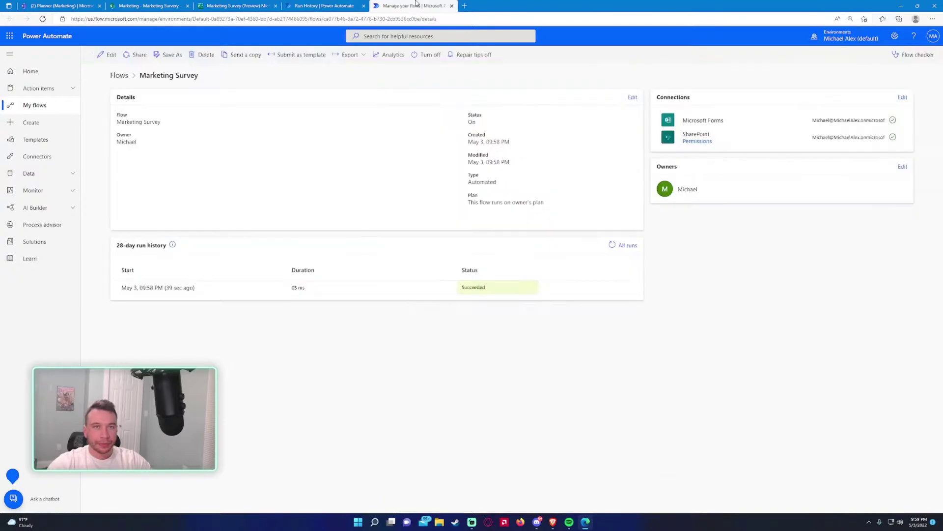
click(108, 55)
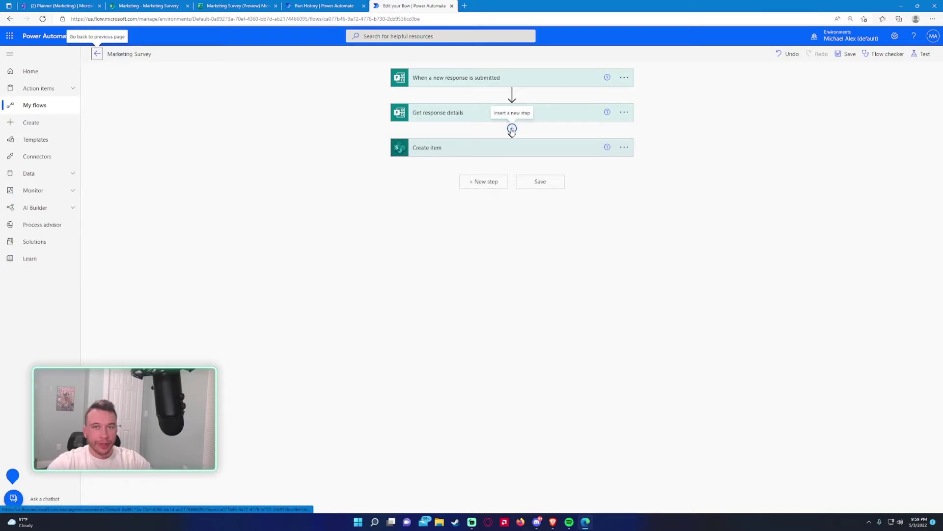
Insert a Data Operation Select action after Get response details, before Create item
click(511, 131)
click(513, 140)
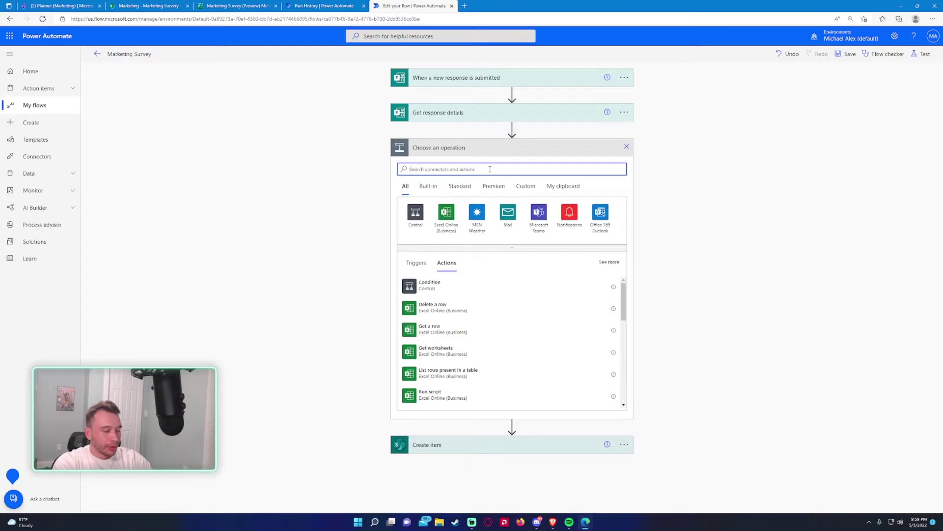
text(select)
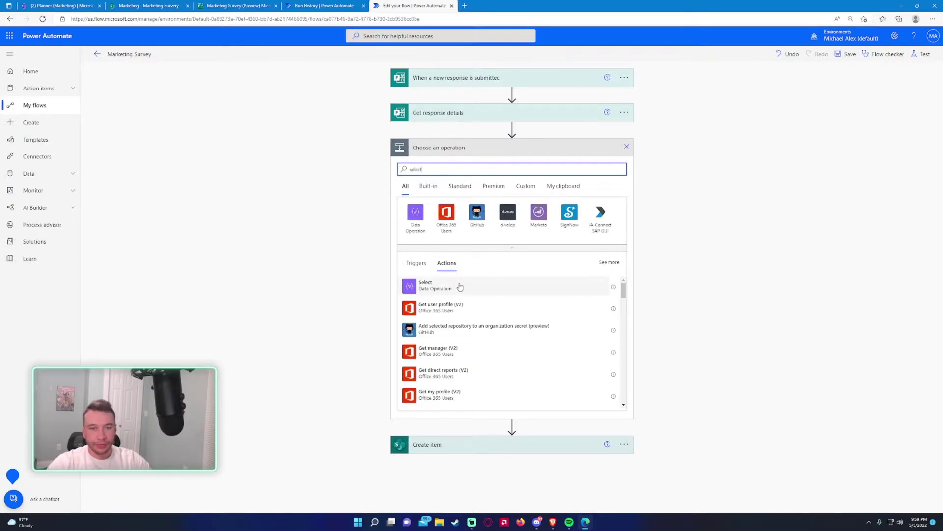
click(460, 287)
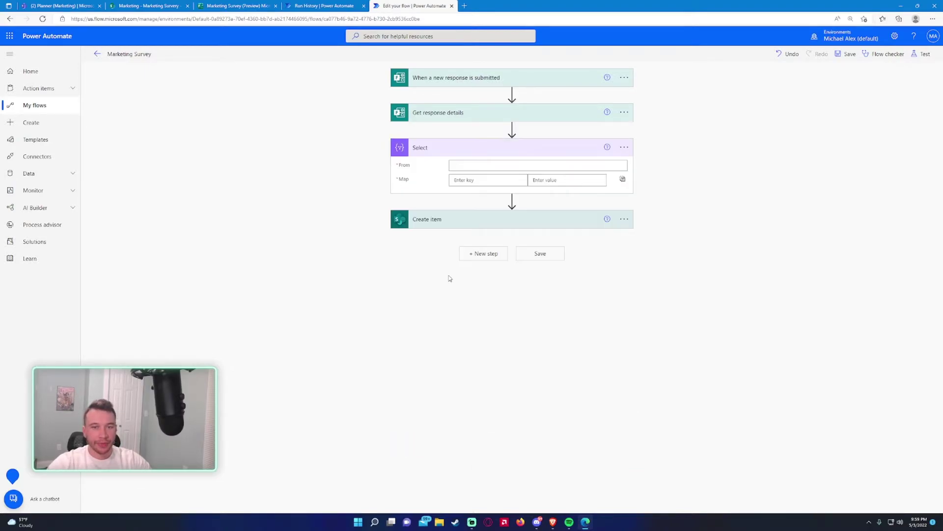
Fill Select's From with a json(...) expression wrapping the 'What is your favorite sport?' answer
click(458, 169)
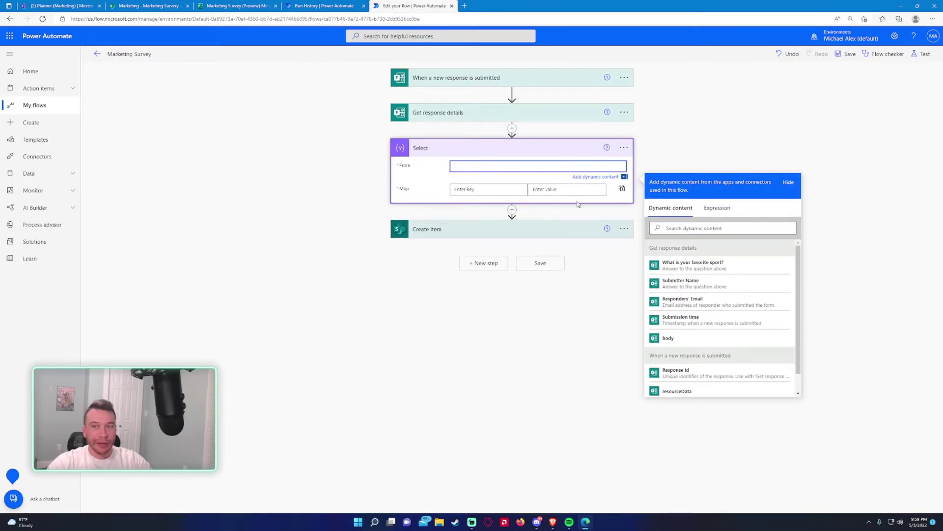
click(718, 209)
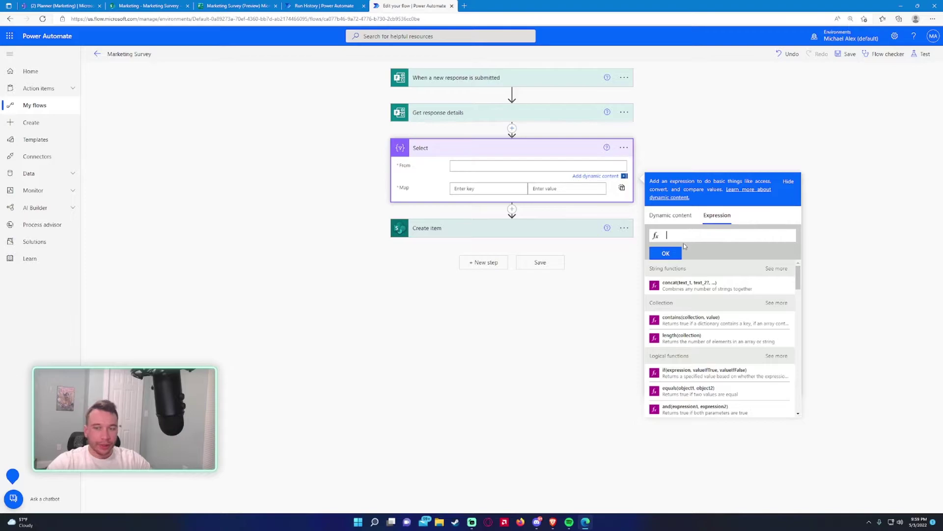
text(json)
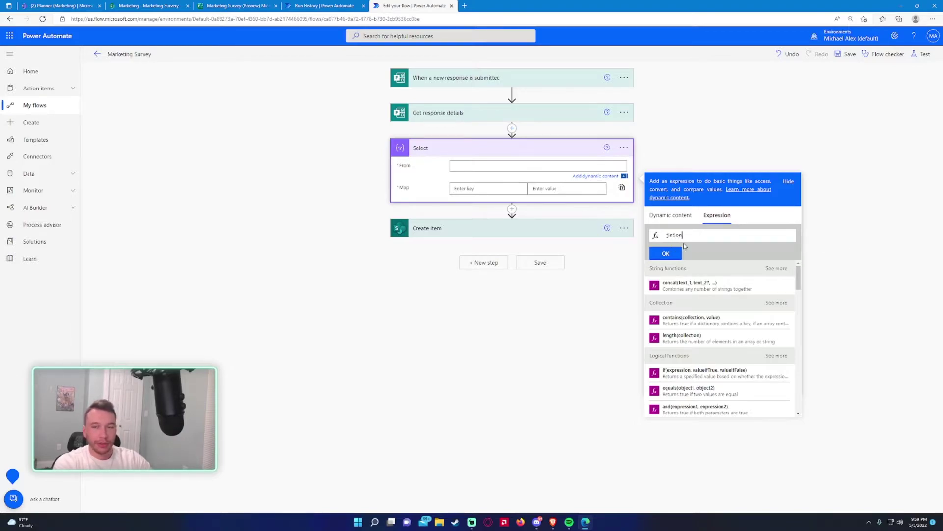
text(on)
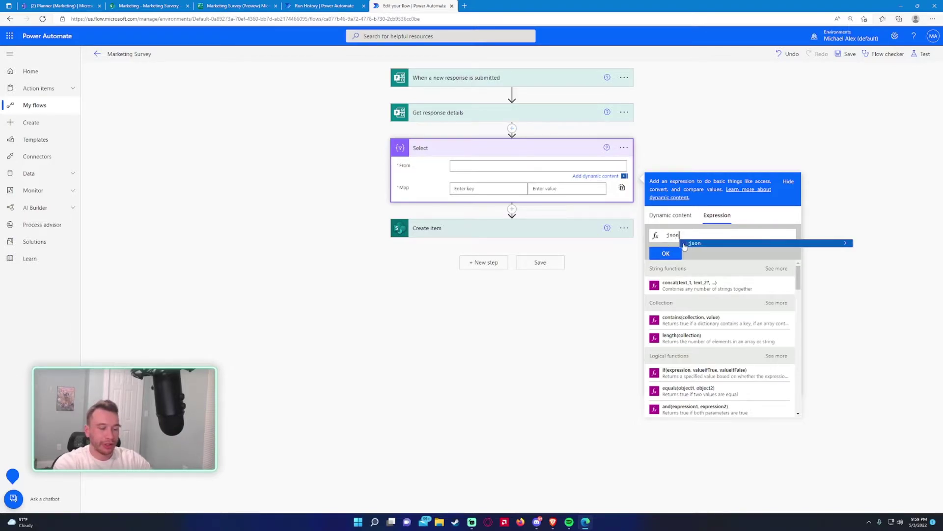
text(()
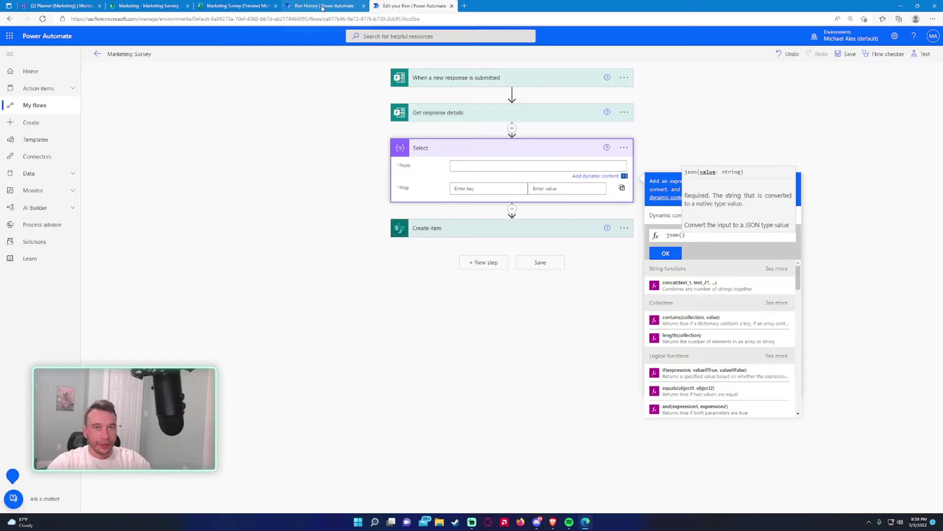
click(671, 207)
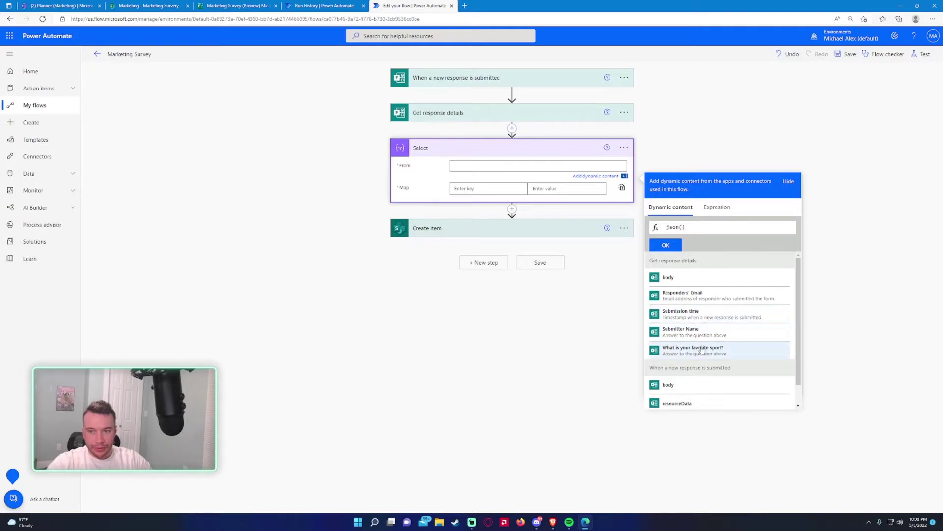
click(703, 348)
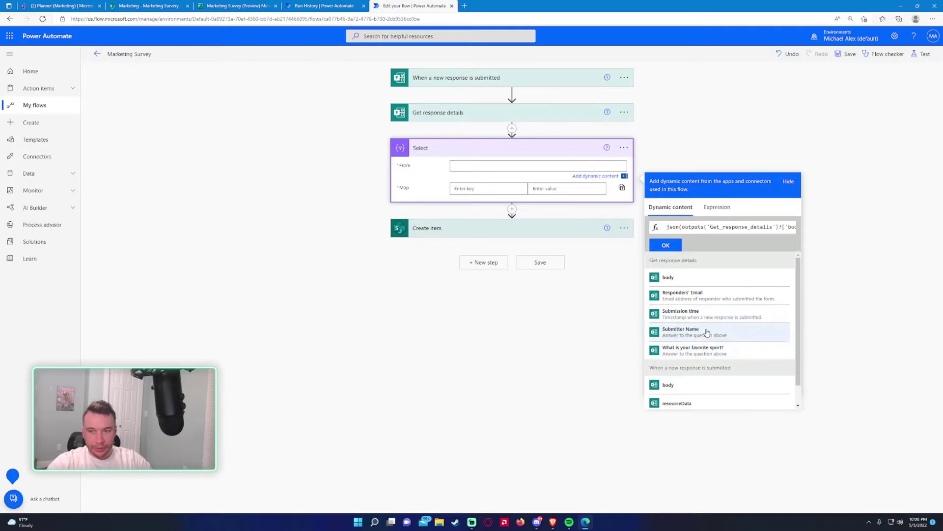
drag(749, 228, 806, 235)
click(752, 229)
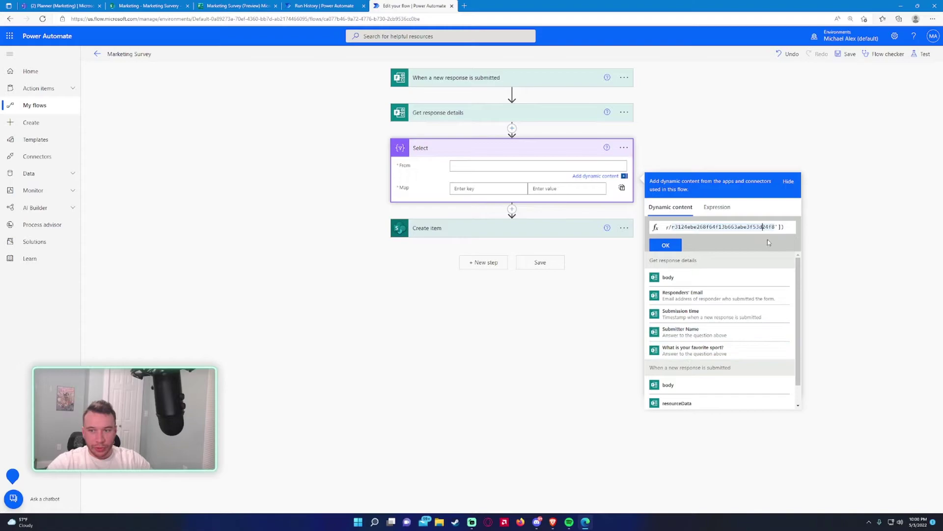
click(774, 228)
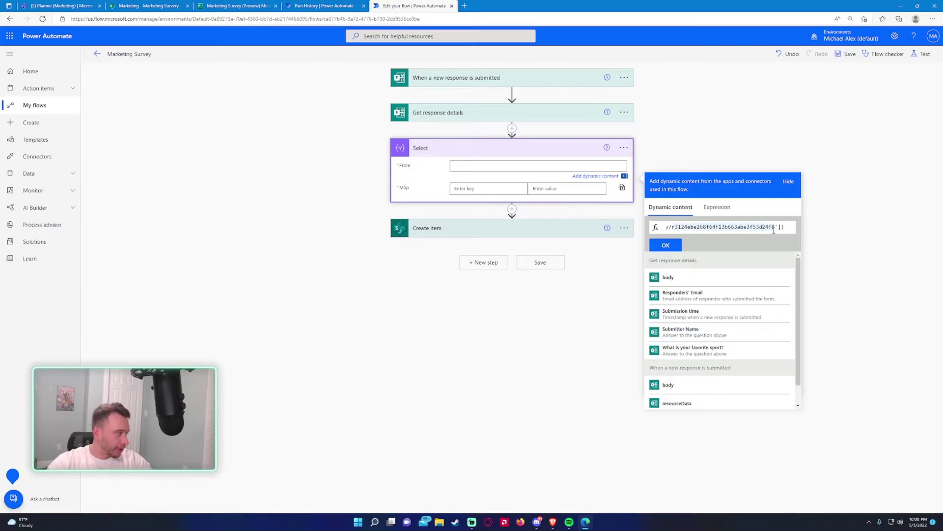
key(shift+End)
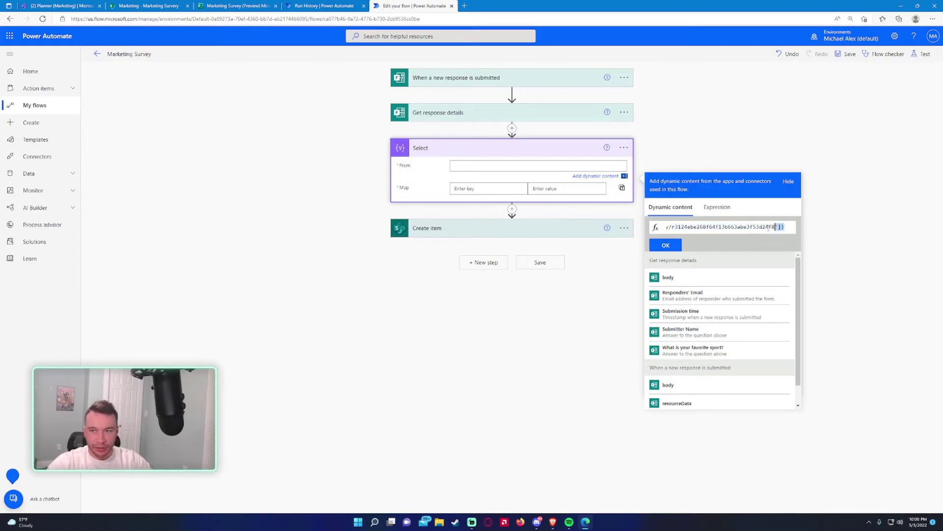
drag(771, 228, 640, 220)
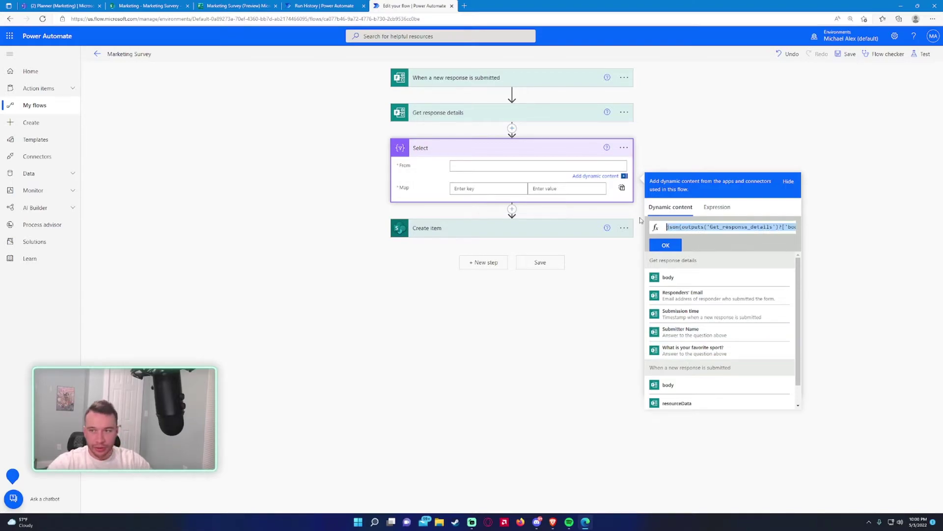
click(679, 248)
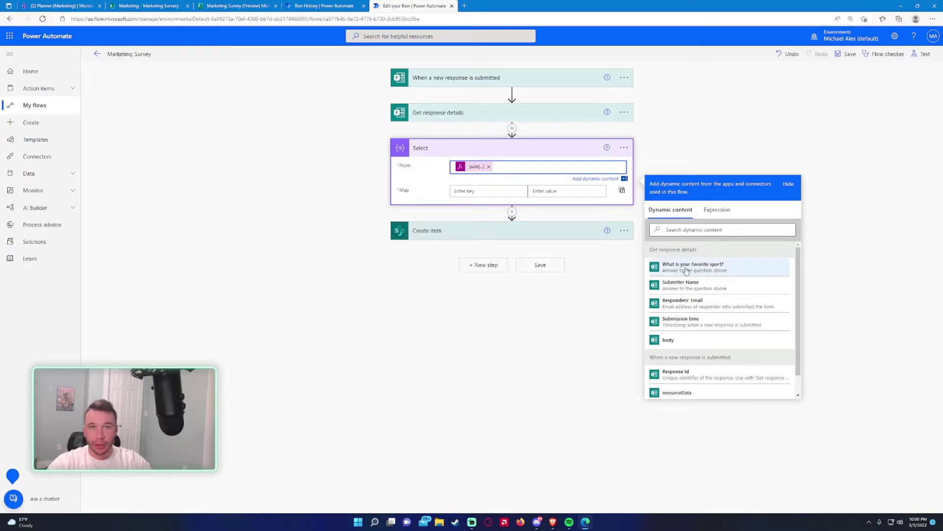
click(465, 192)
text(Value)
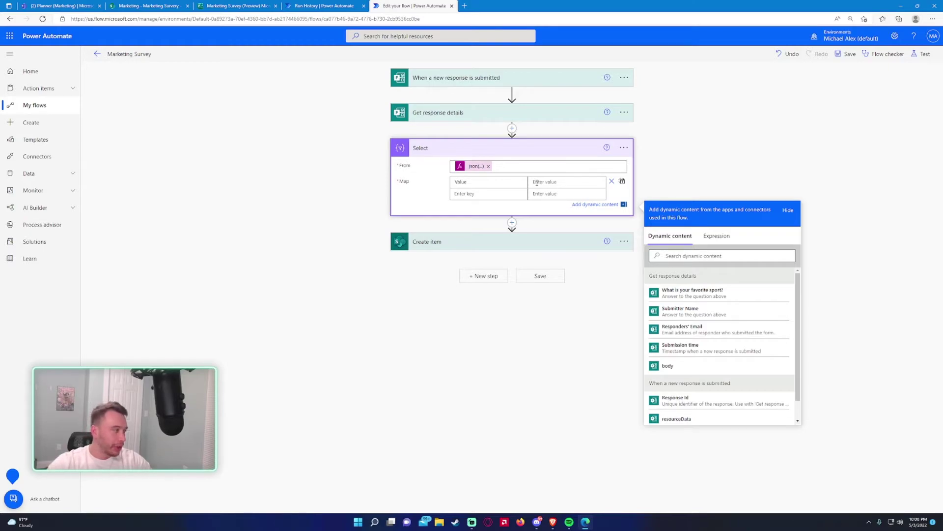
Map the Value key to the item() expression in the Select step
click(558, 187)
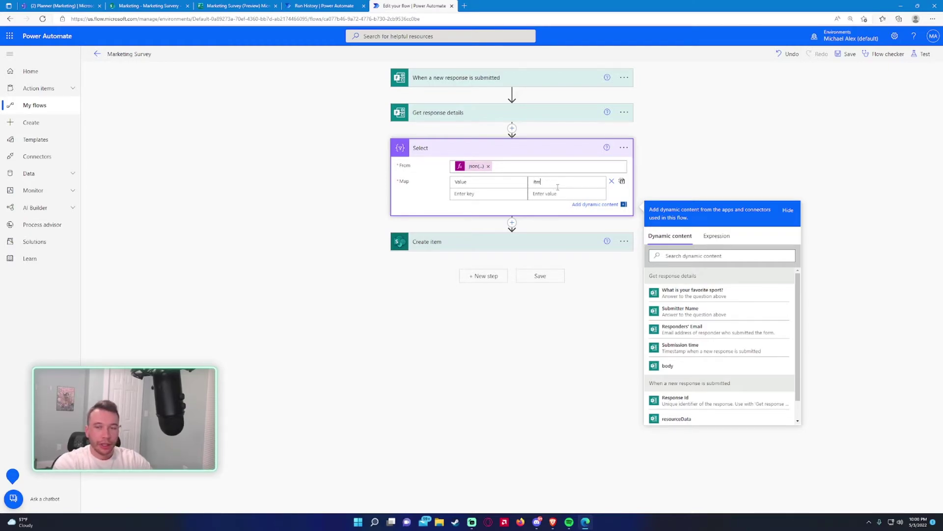
click(716, 236)
text(item())
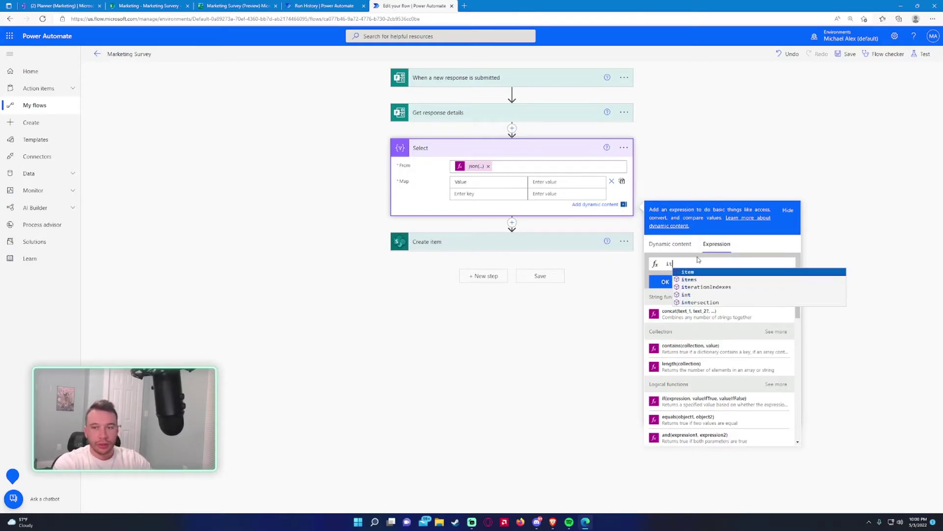
click(678, 284)
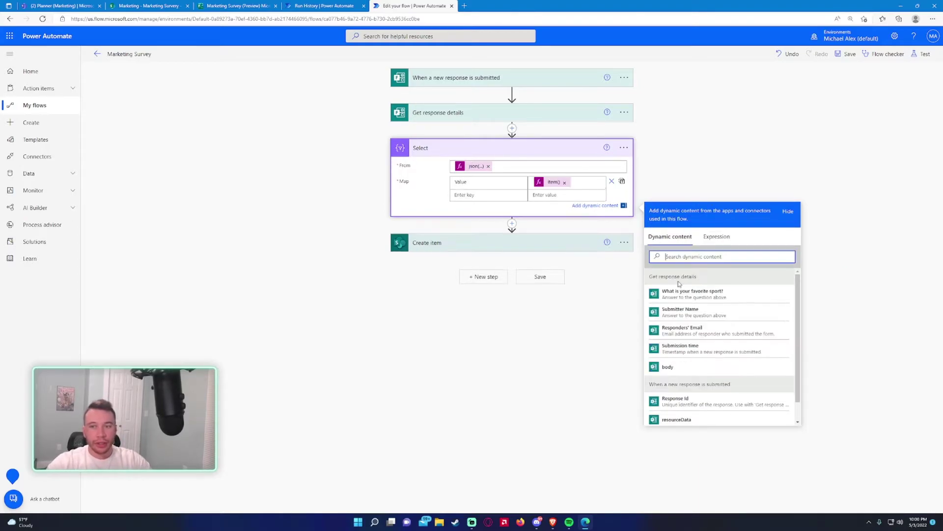
click(653, 162)
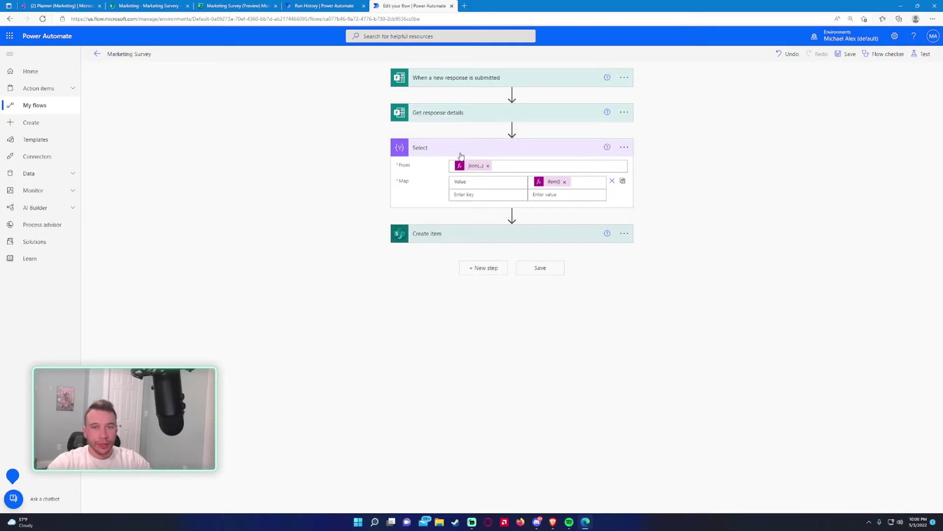
Rename the Select step to Favorite Sport
click(625, 148)
click(665, 162)
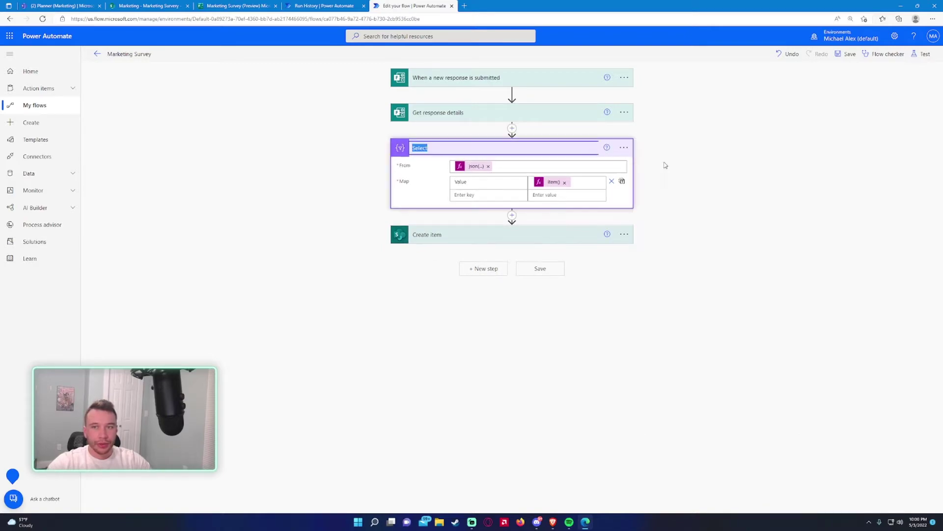
text(Favorite Sport)
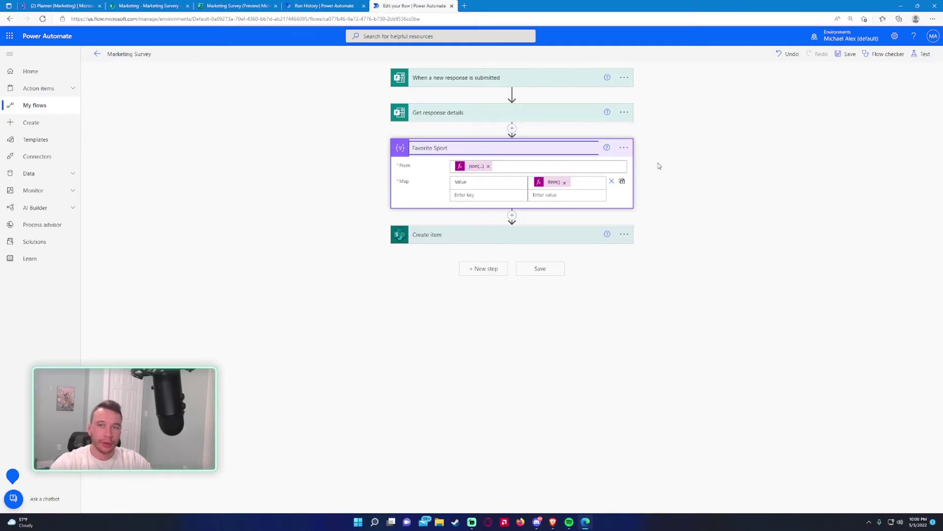
Commit the Favorite Sport name and expand the Create item step
click(783, 177)
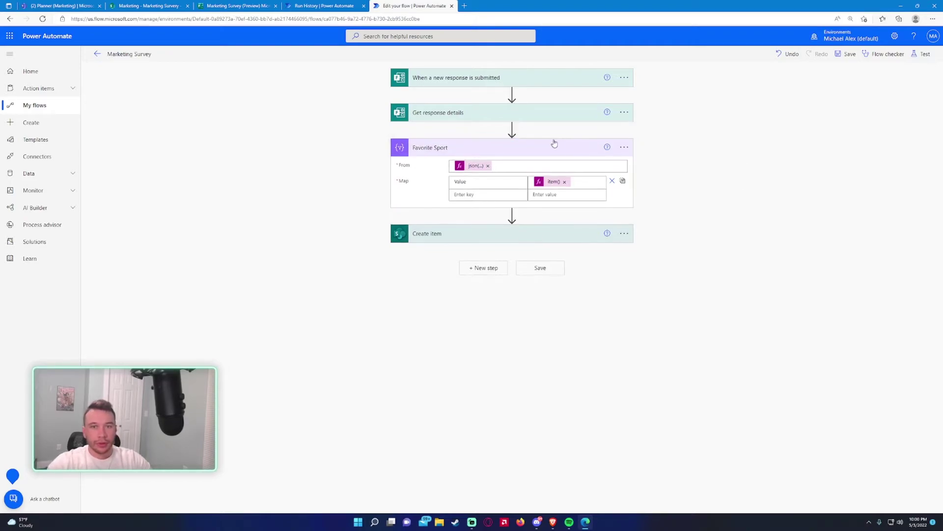
click(498, 151)
click(472, 119)
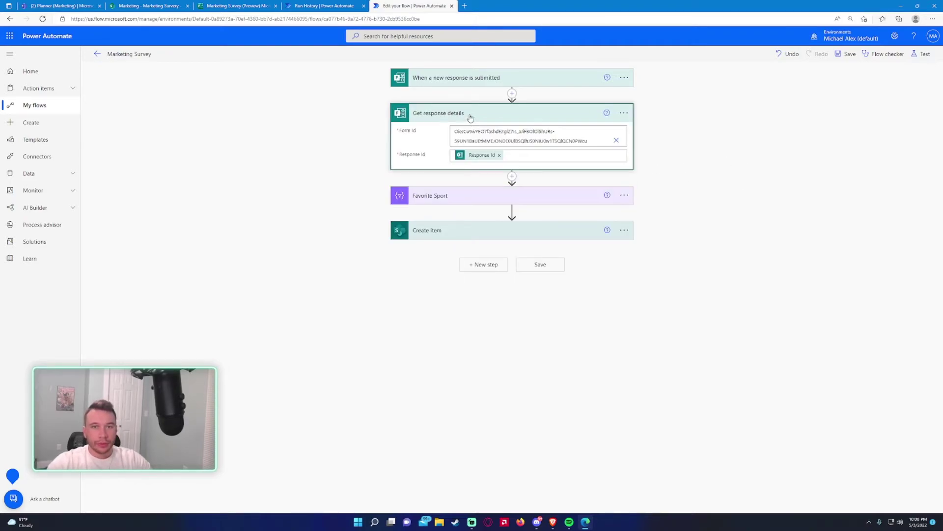
click(471, 118)
click(455, 183)
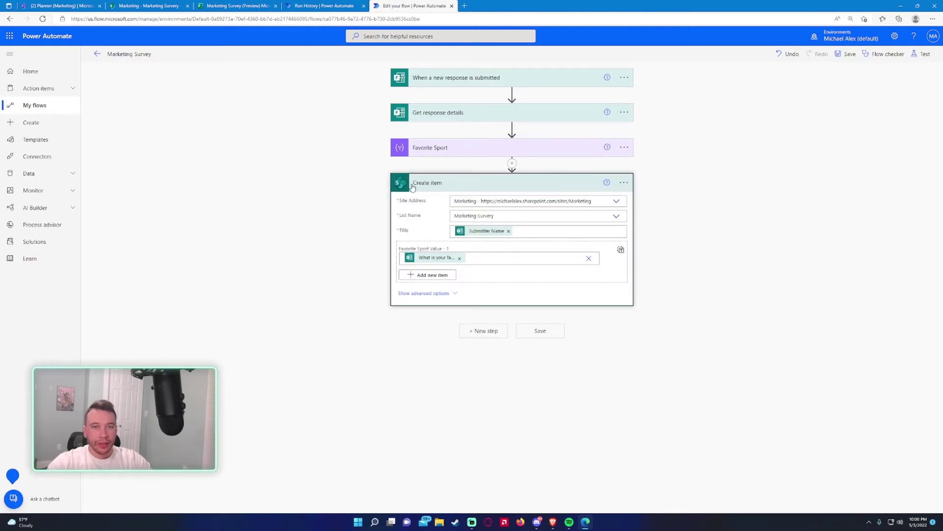
Replace Create item's Favorite Sport token with the Favorite Sport step's Output entered as a whole array
click(460, 260)
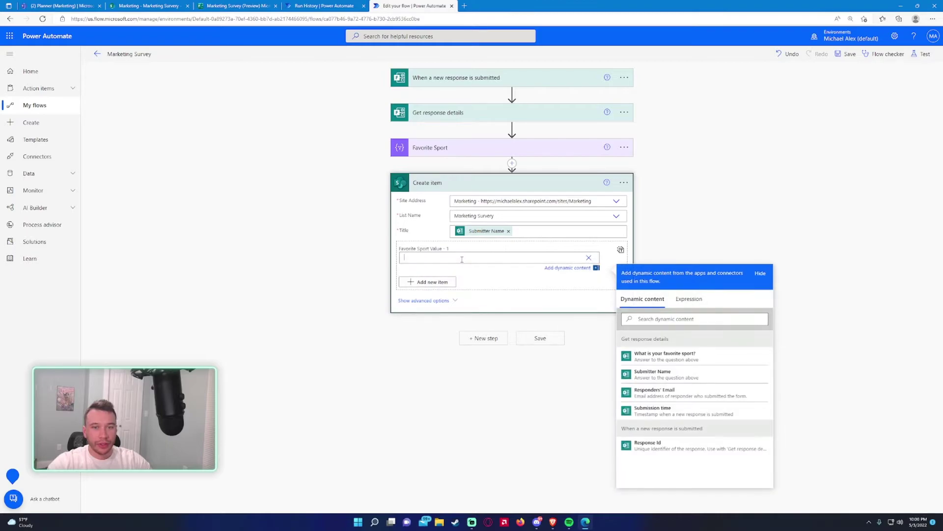
click(622, 251)
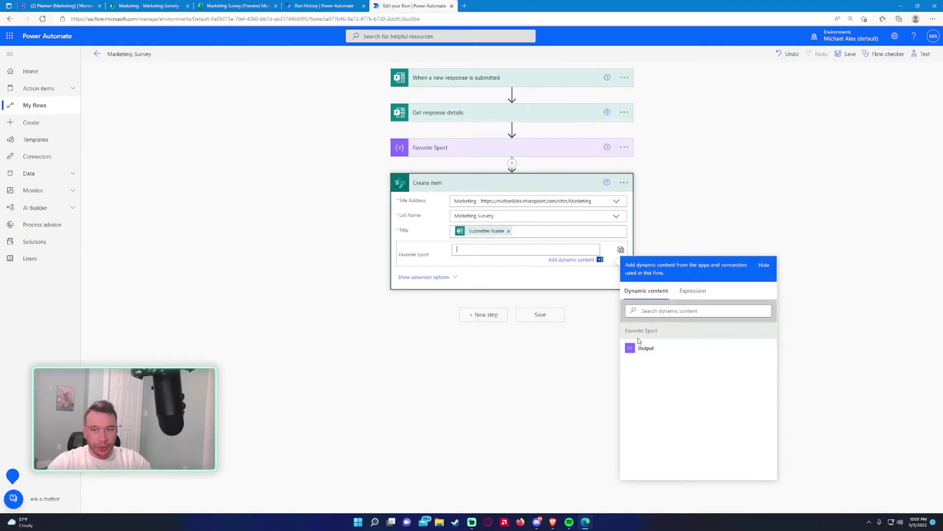
click(646, 348)
click(446, 149)
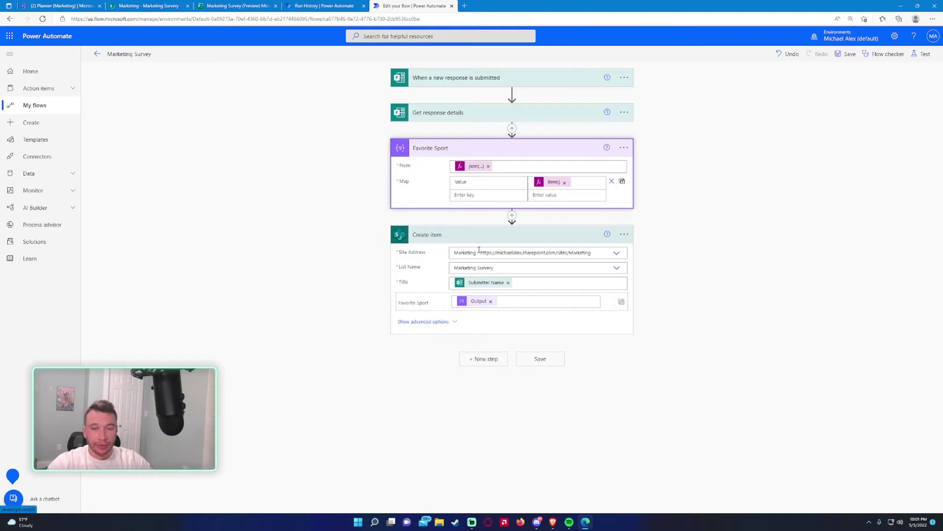
click(472, 237)
click(487, 148)
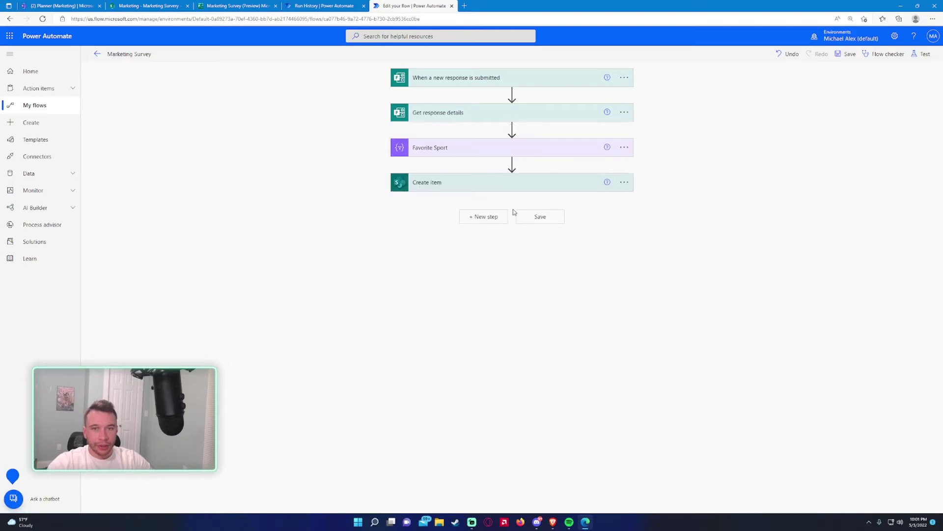
click(539, 218)
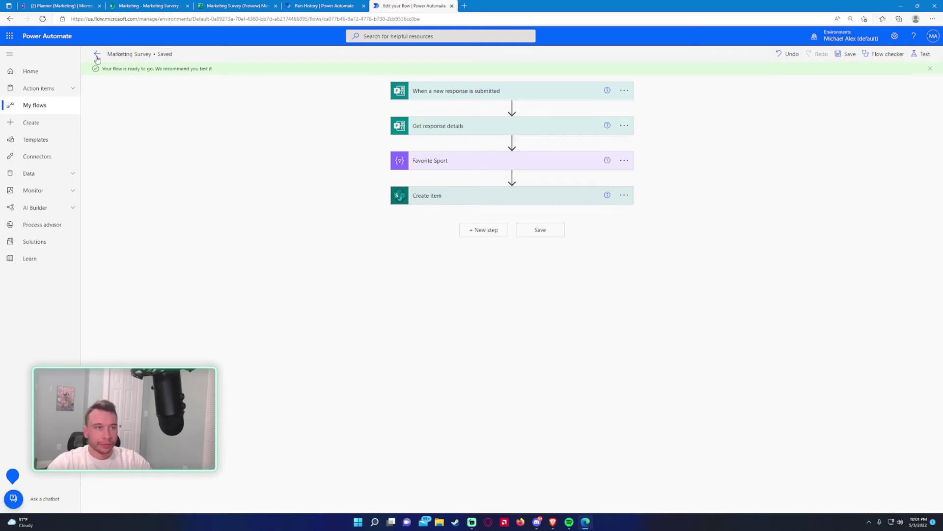
click(247, 5)
click(365, 203)
text(R)
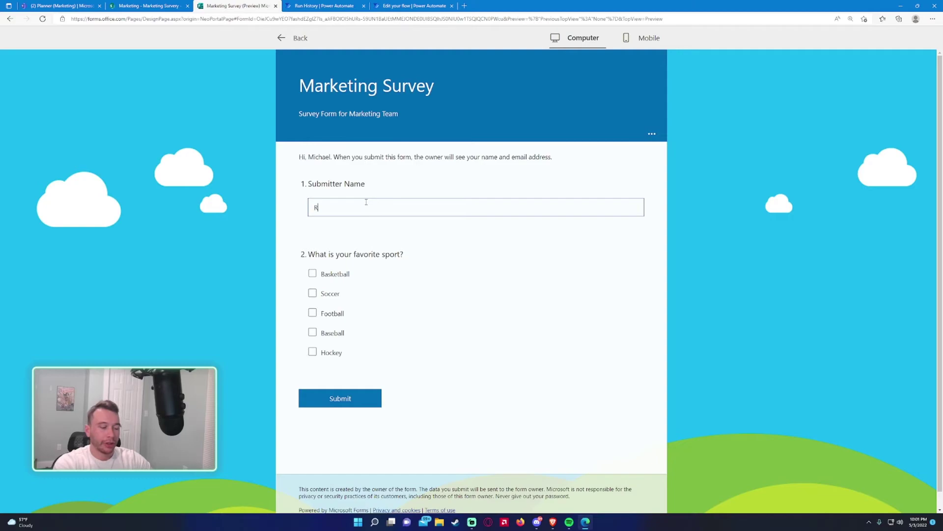
text(icky Wheels)
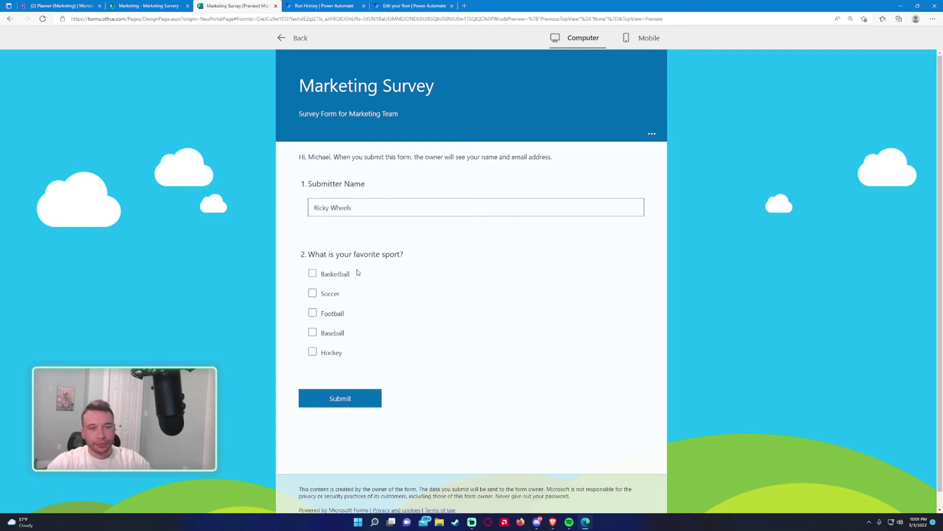
Submit the response with Basketball, Soccer, Football and Baseball ticked, then return to the flow editor
click(330, 274)
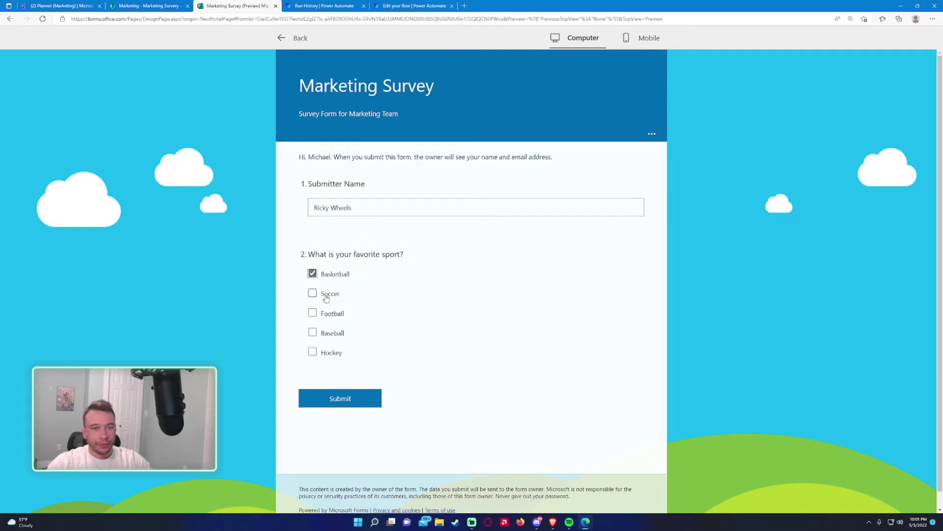
click(326, 294)
click(324, 316)
click(334, 333)
click(339, 398)
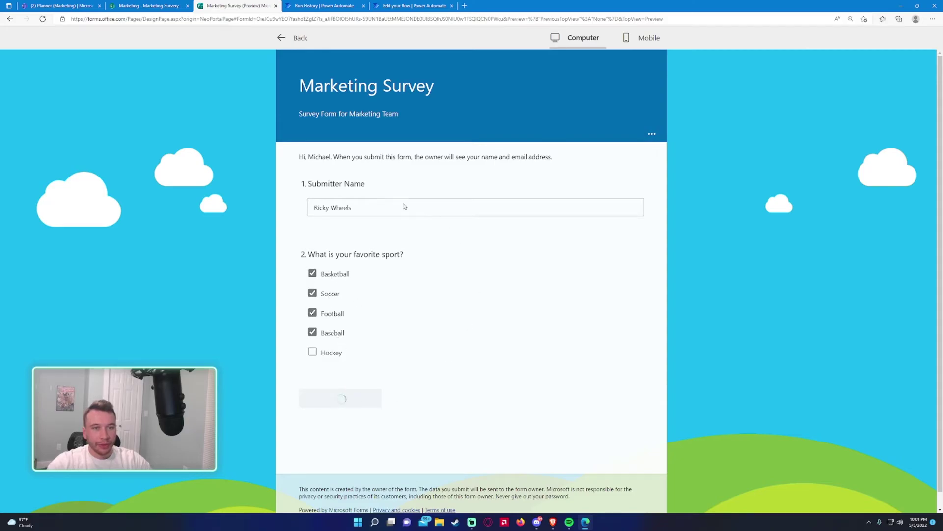
click(413, 5)
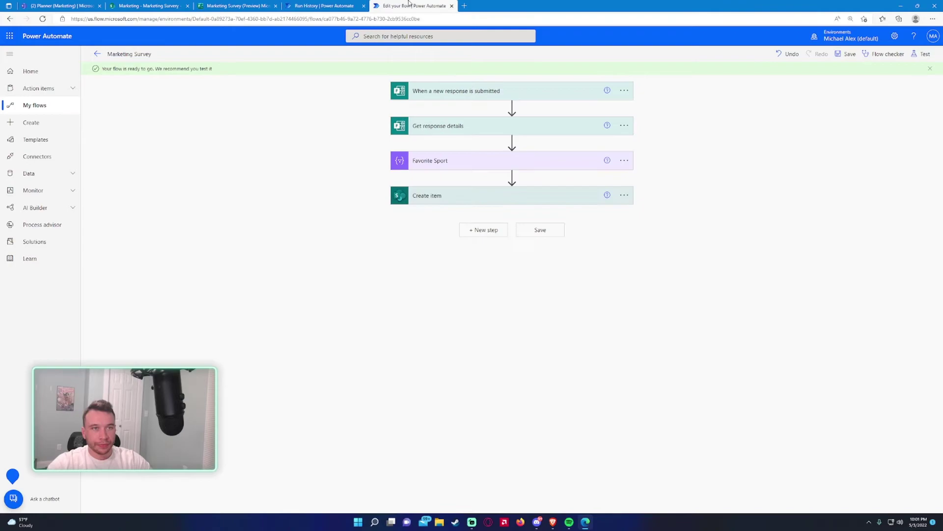
Review the latest run's Get response details and Favorite Sport outputs showing separate Value entries
click(96, 54)
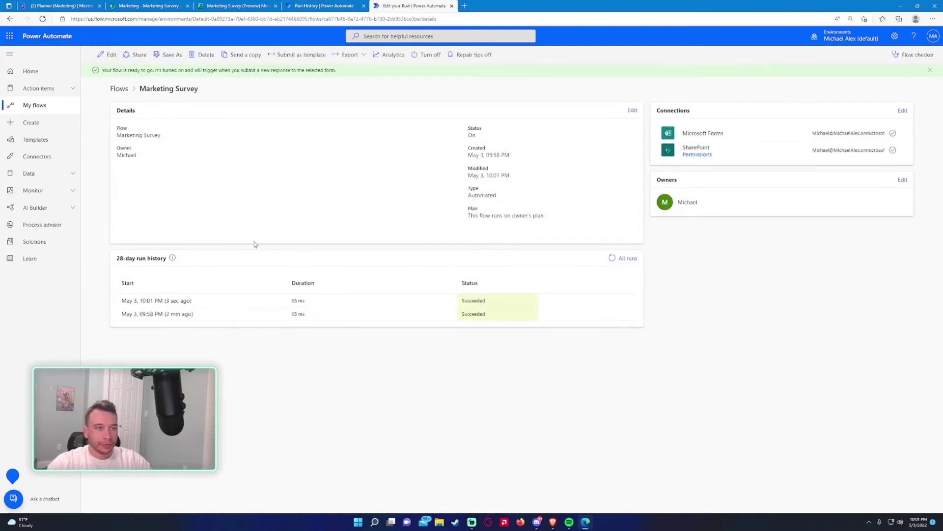
click(161, 301)
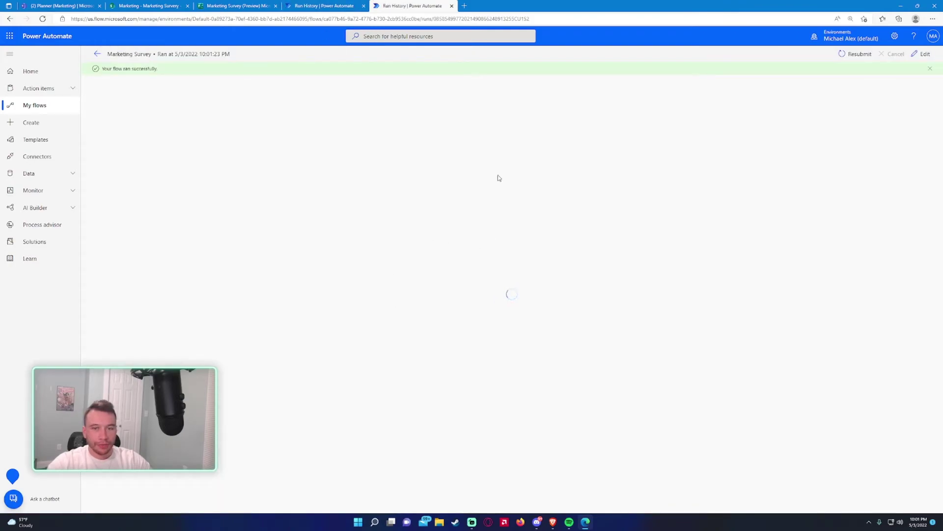
click(405, 131)
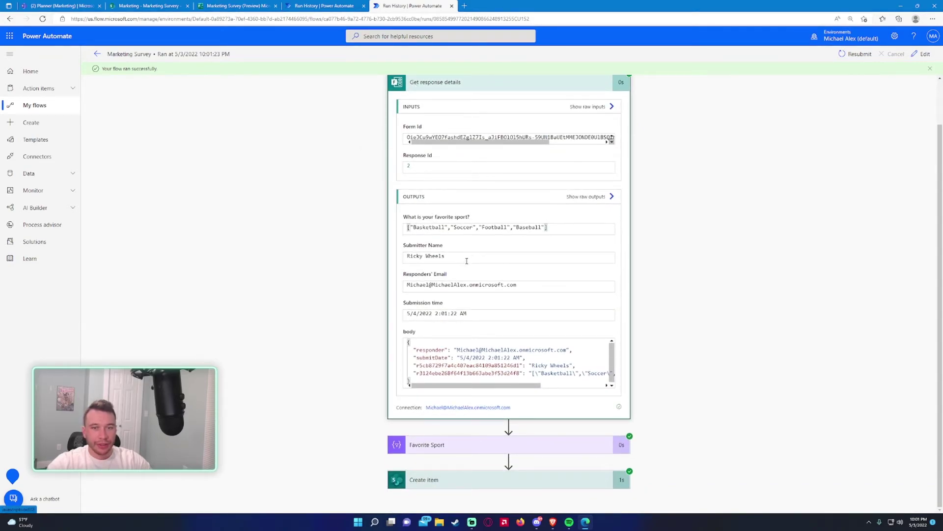
click(437, 443)
scroll(516, 377, down, 3)
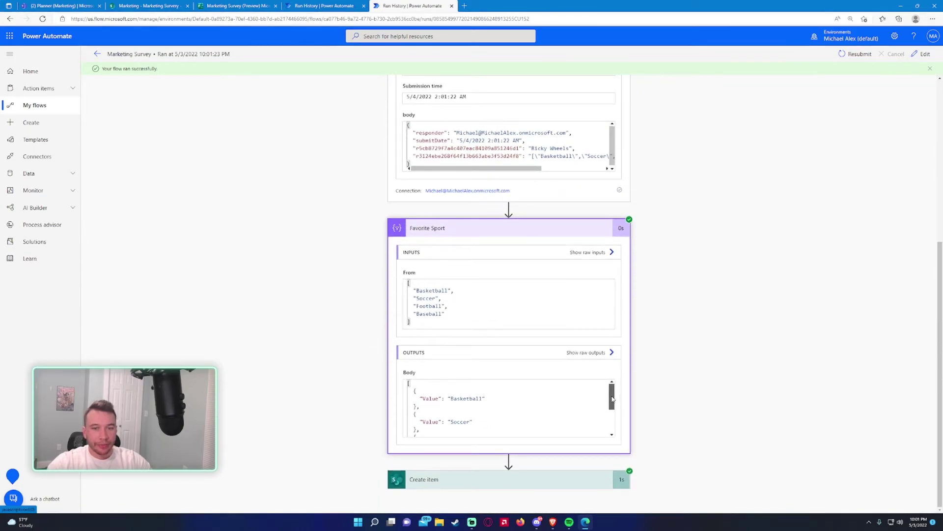
drag(612, 398, 611, 427)
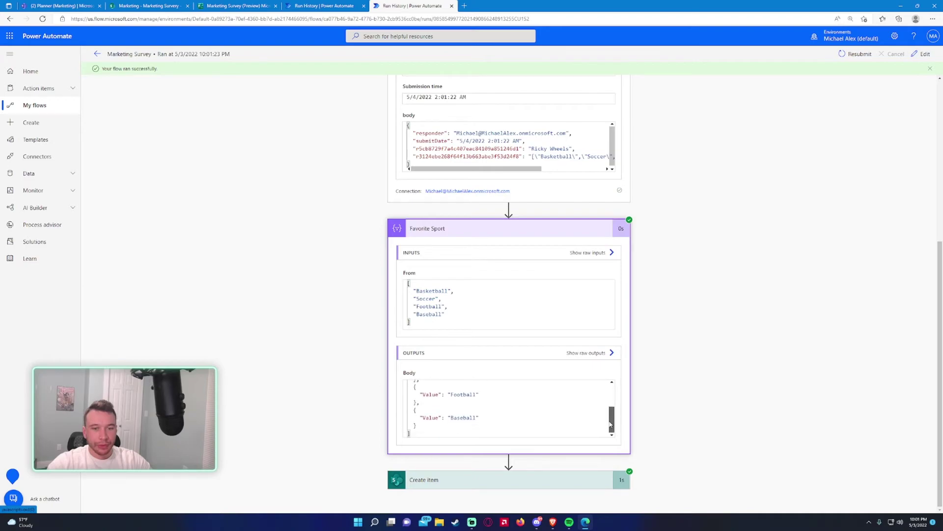
scroll(607, 418, up, 3)
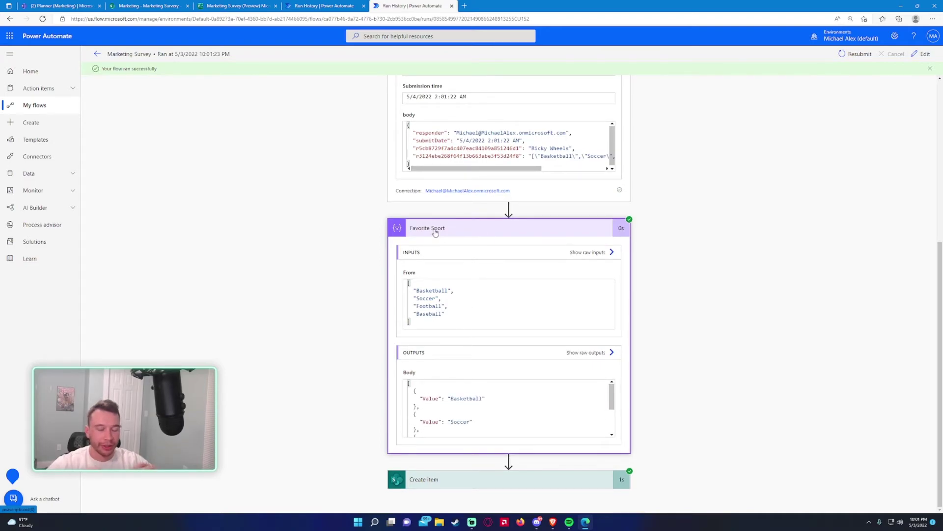
click(436, 229)
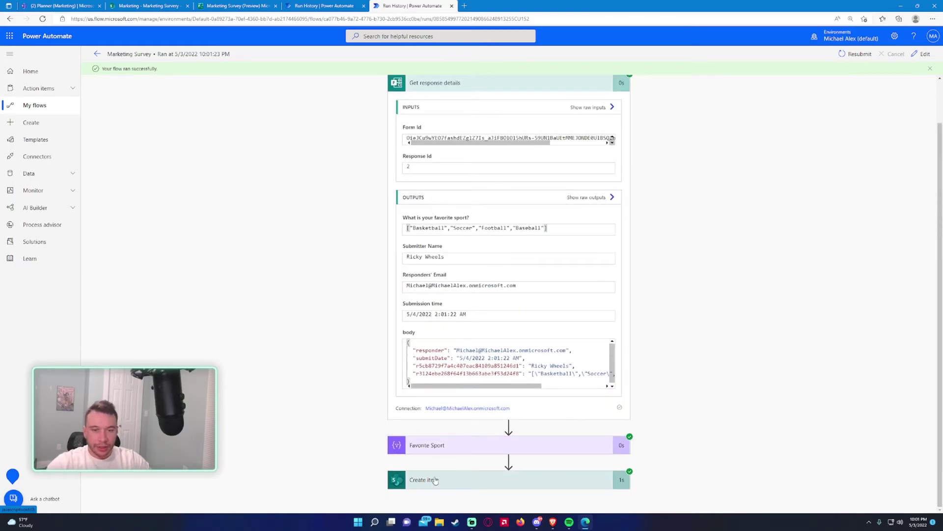
click(192, 5)
mouse_move(288, 193)
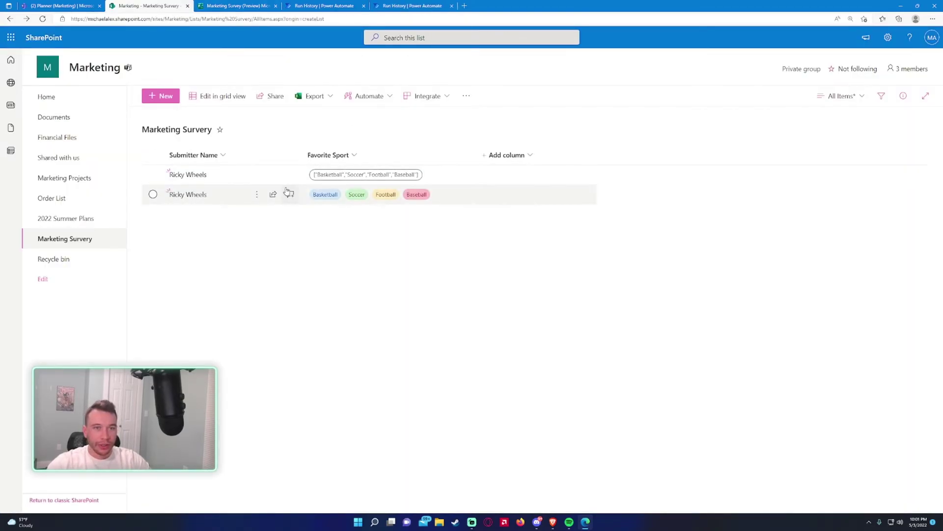
Check the new Ricky Wheels item with separate sport choices, then go to the Marketing Survery list settings
click(359, 205)
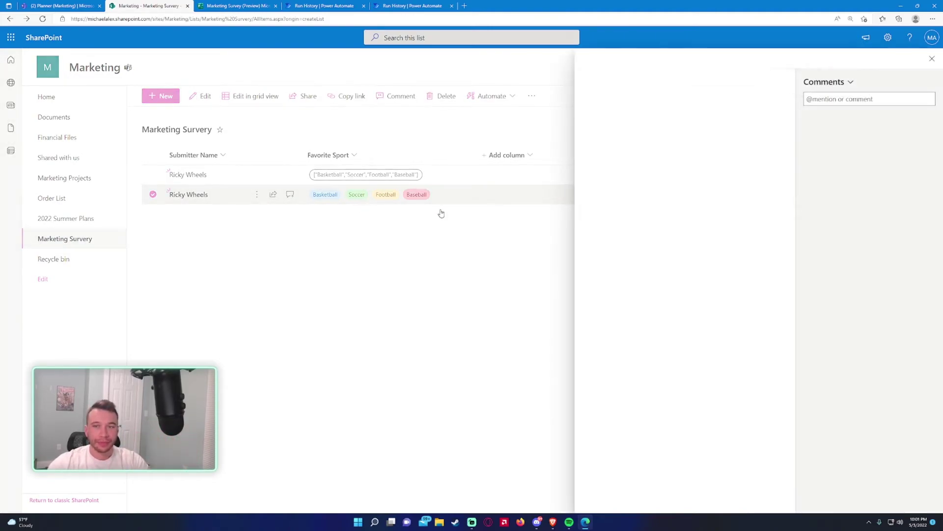
click(453, 249)
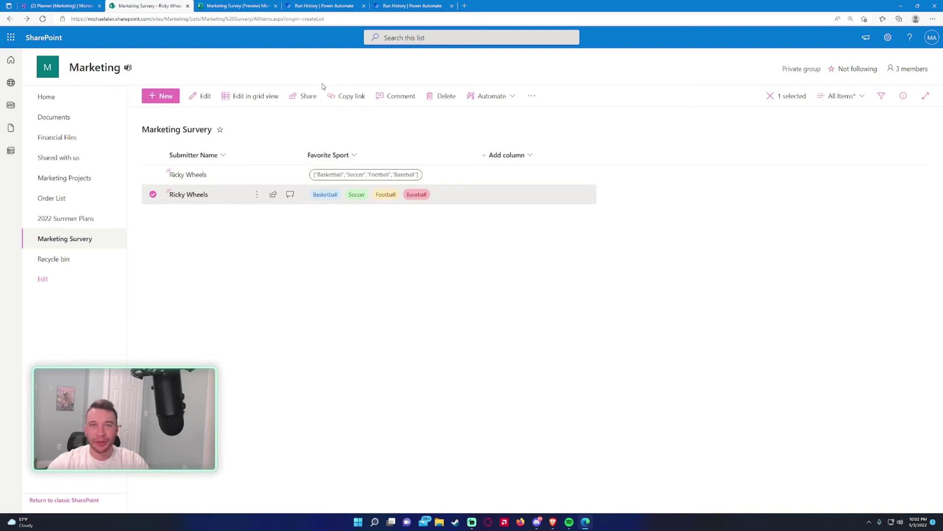
click(888, 38)
click(820, 133)
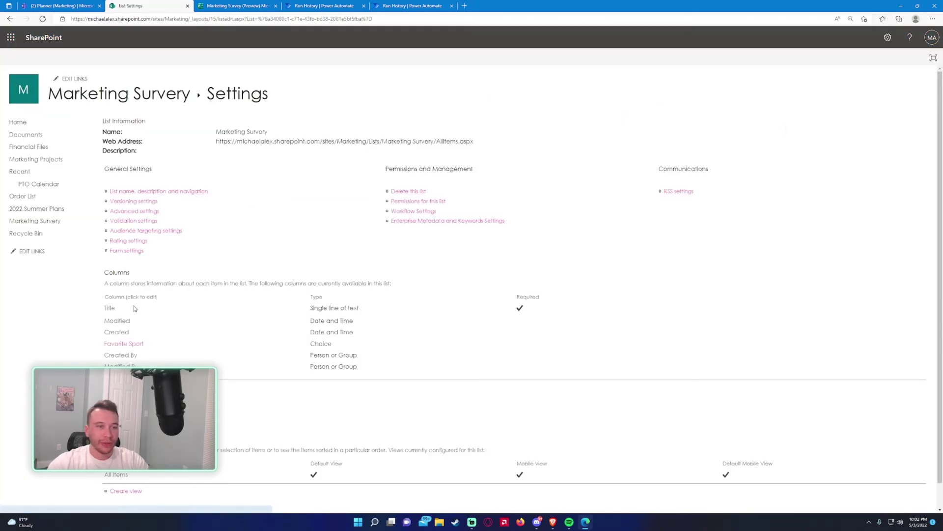
Compare the Favorite Sport column's choices with the form's favorite sport question options
key(ctrl+plus)
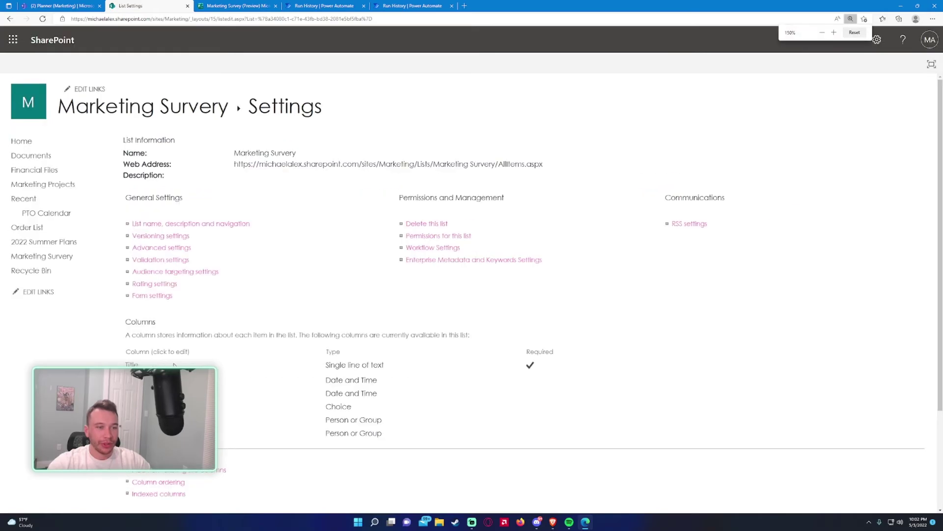
click(148, 407)
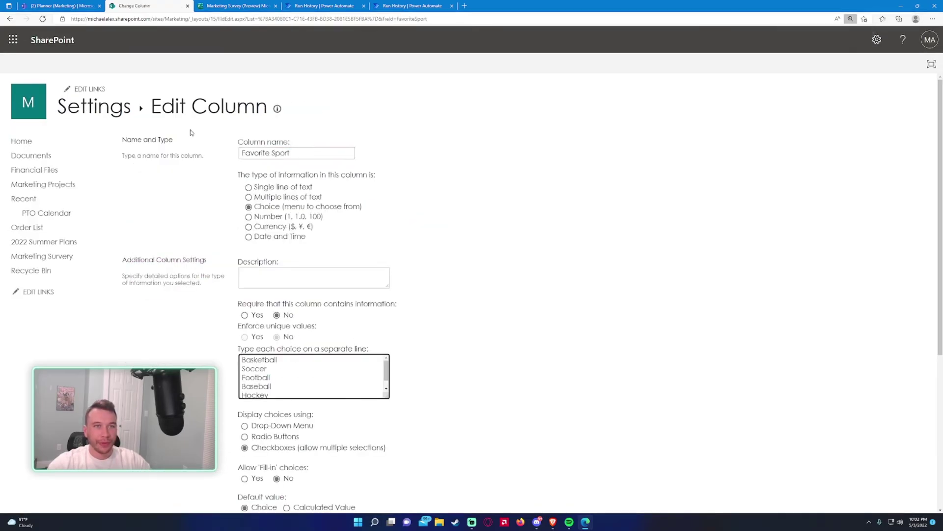
click(246, 6)
click(281, 37)
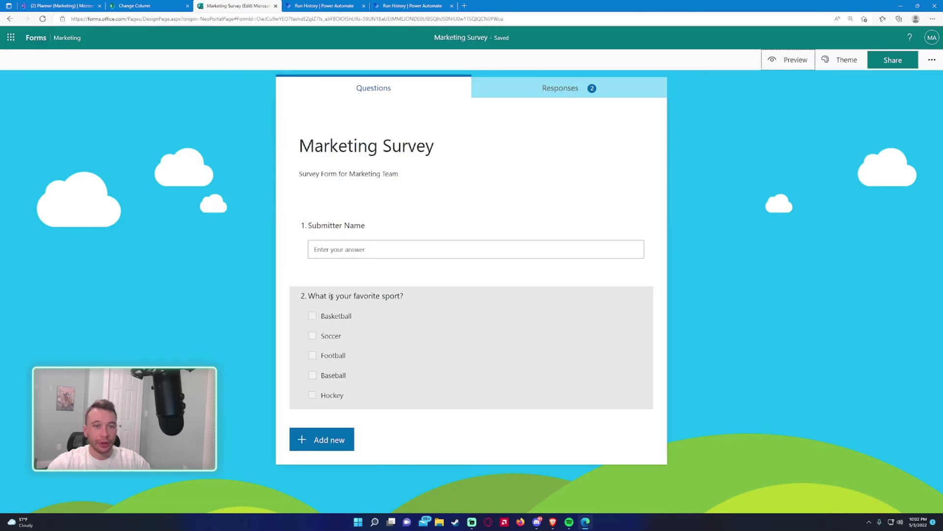
click(407, 323)
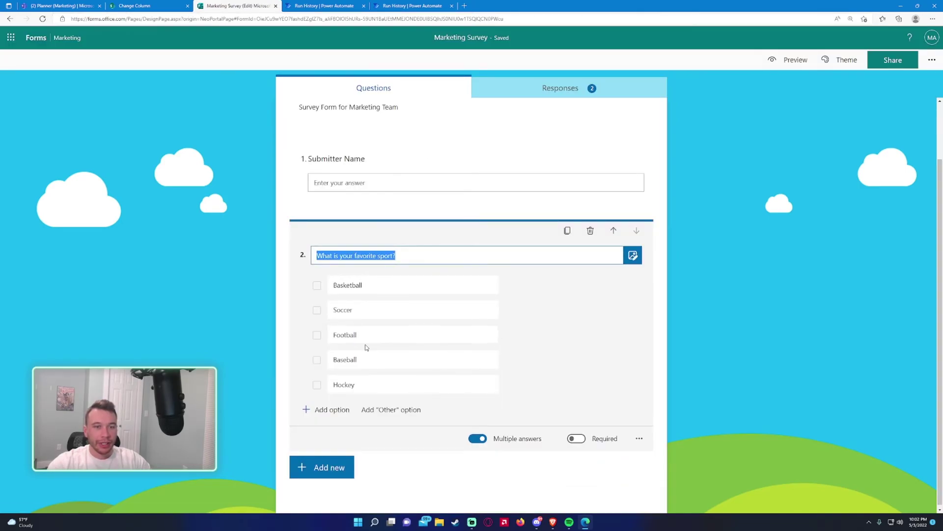
click(146, 5)
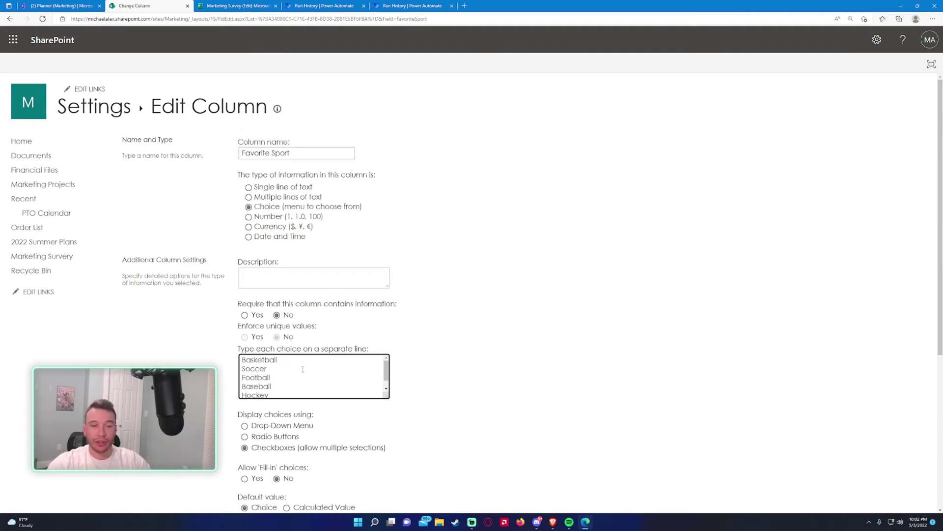
Save the Favorite Sport column unchanged and return to the Marketing site home
key(Return)
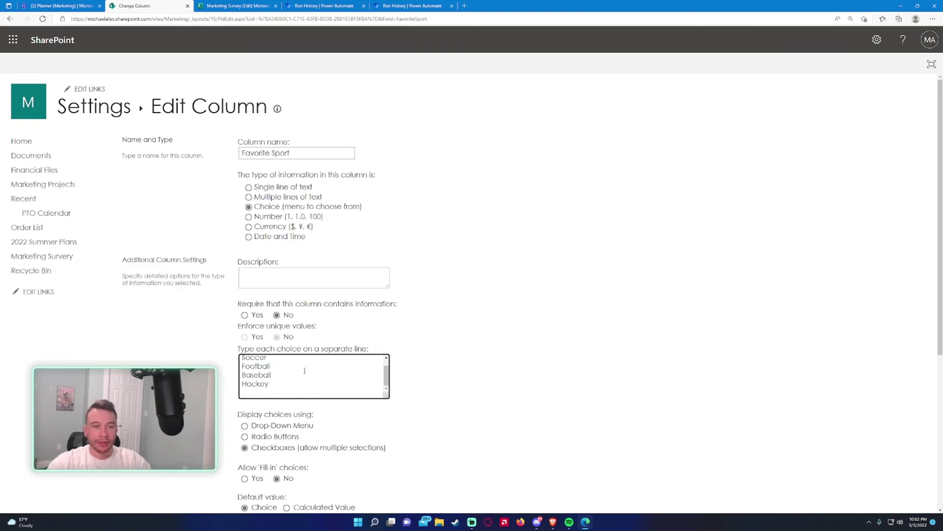
key(BackSpace)
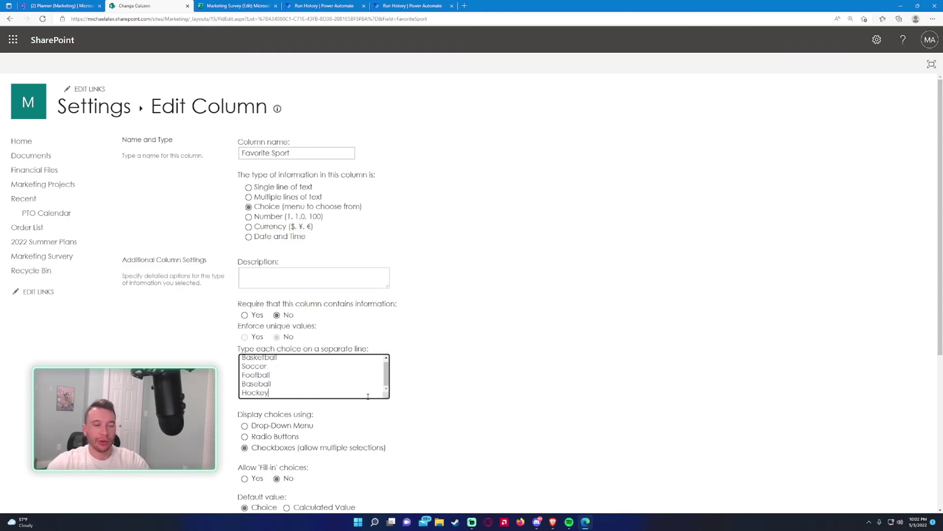
scroll(494, 317, down, 3)
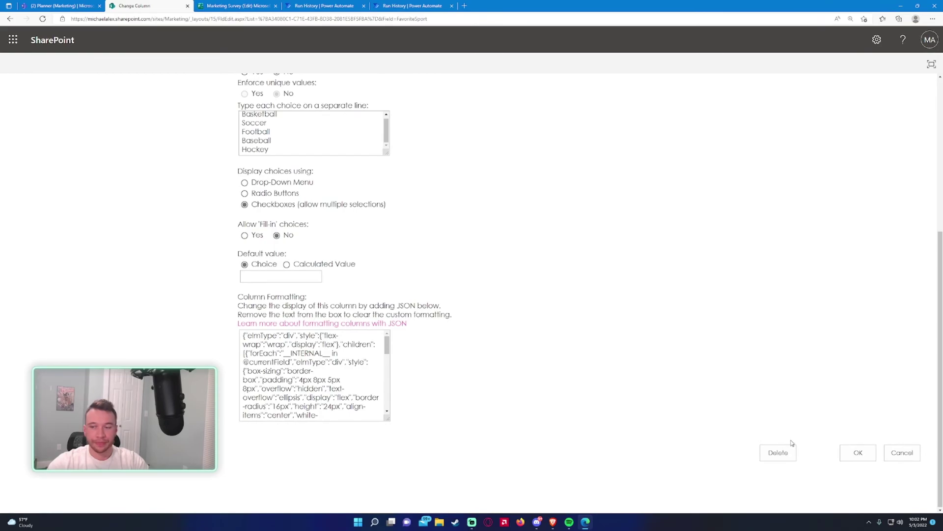
click(858, 452)
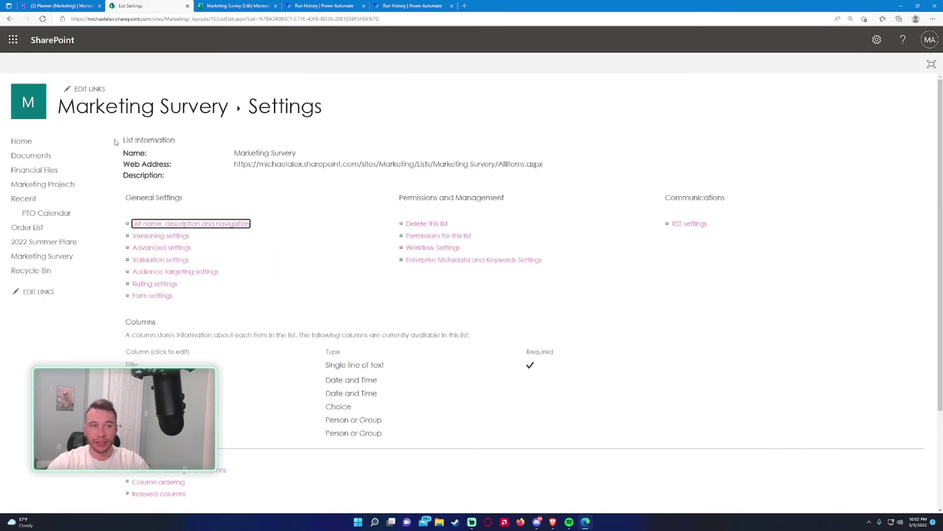
click(31, 142)
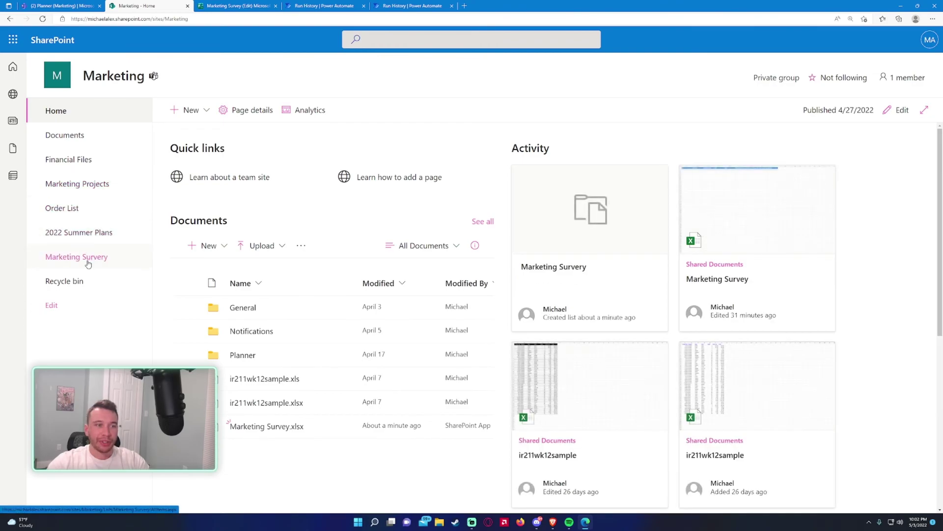
click(88, 264)
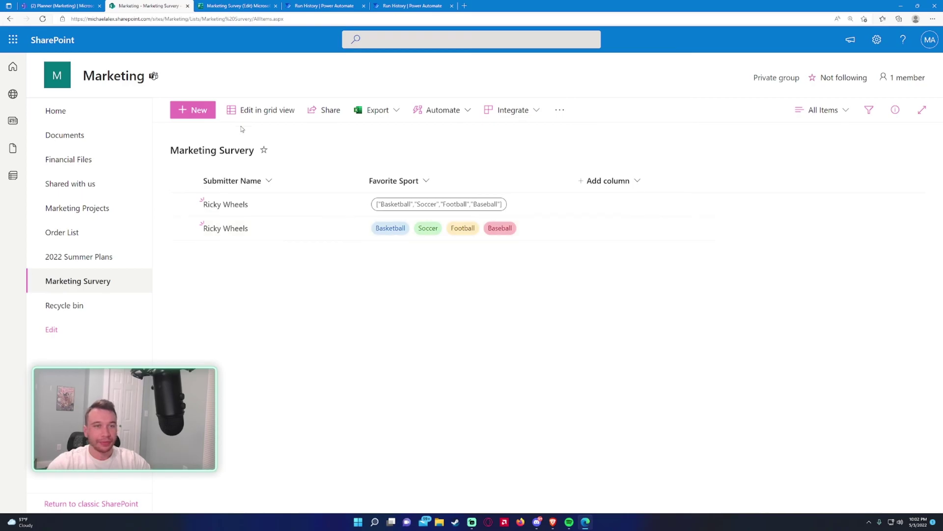
click(223, 6)
click(329, 5)
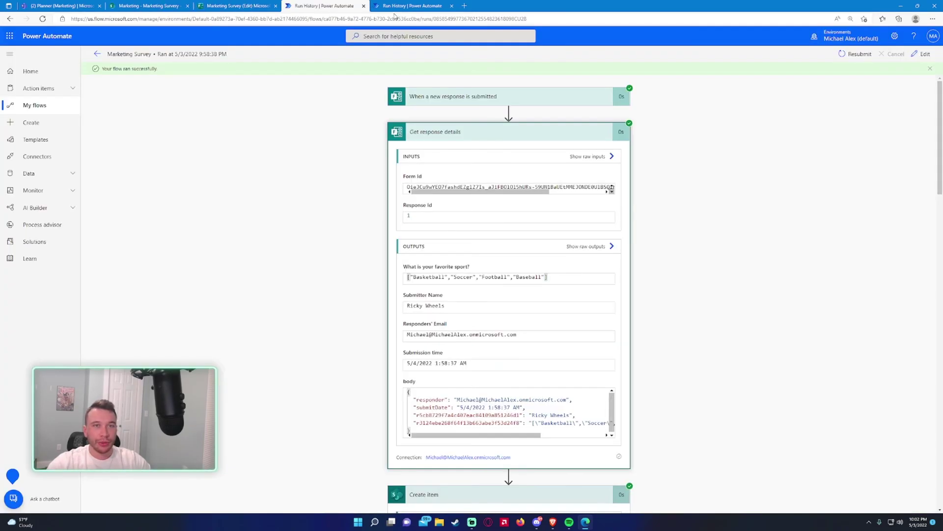
Reopen the flow in edit mode with Favorite Sport's json From expression and Value mapping expanded
click(408, 6)
scroll(442, 173, up, 1)
scroll(435, 163, down, 5)
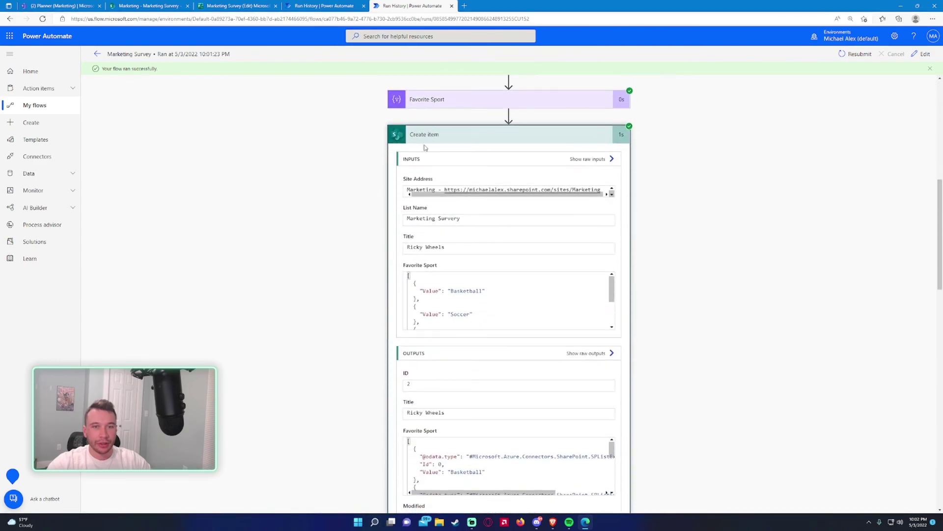
click(426, 102)
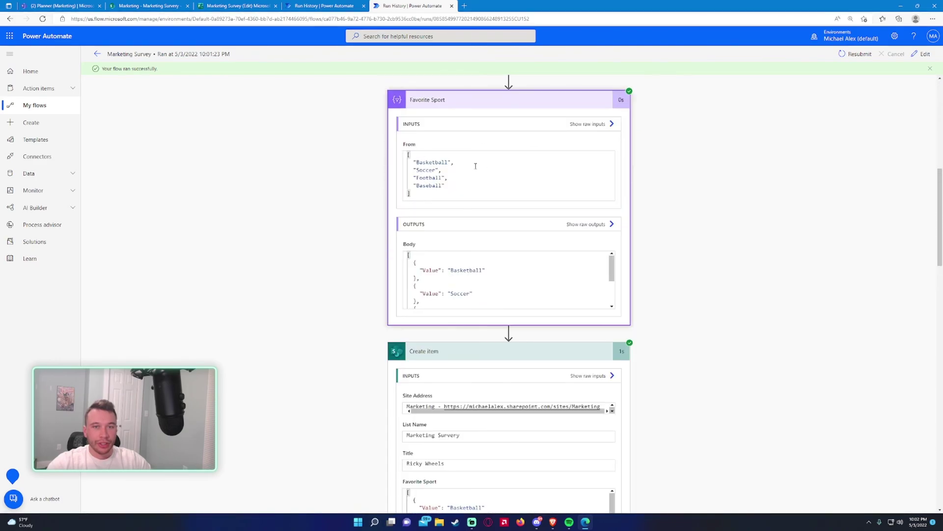
click(96, 54)
click(102, 55)
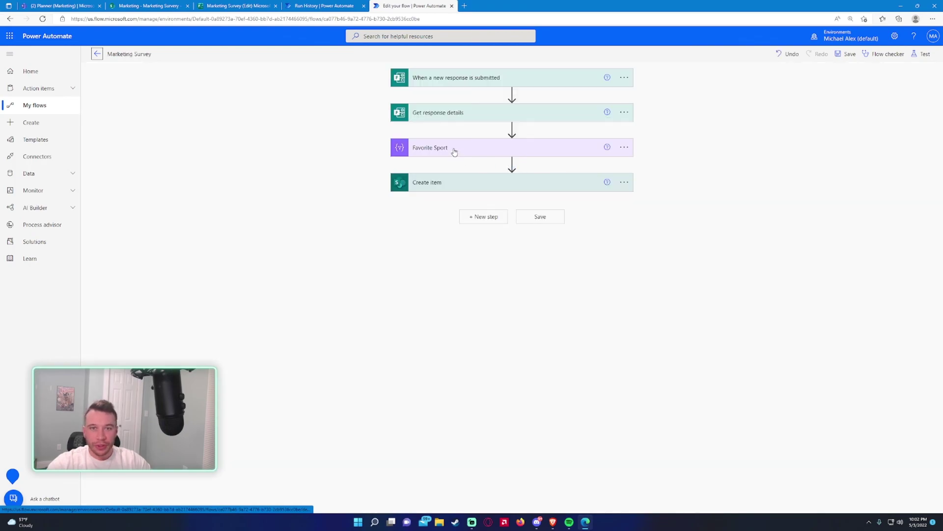
click(454, 150)
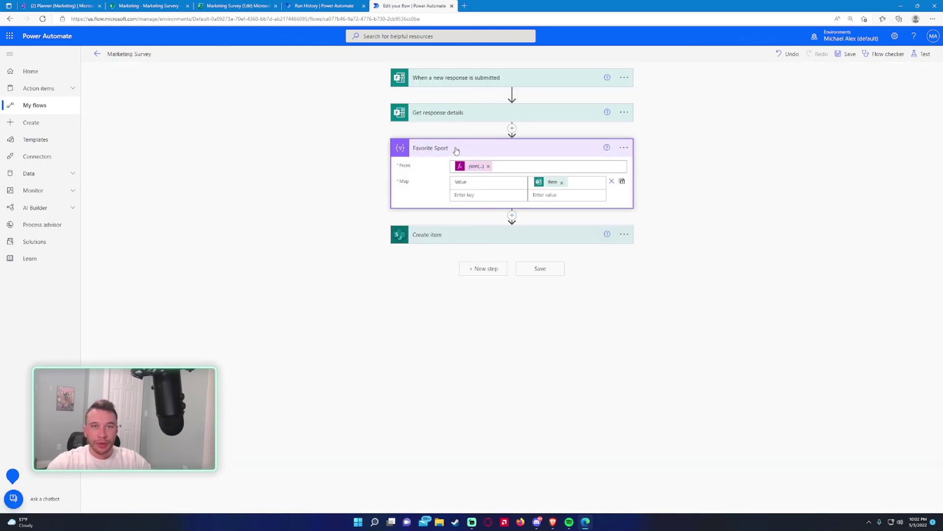